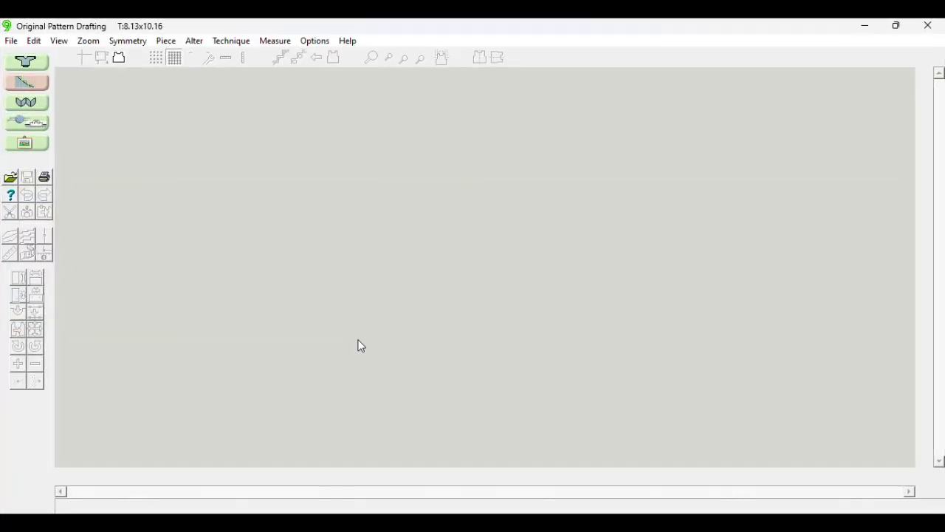
Confirm the units of measurement are inches, with tensions per inch
left_click(319, 45)
left_click(326, 73)
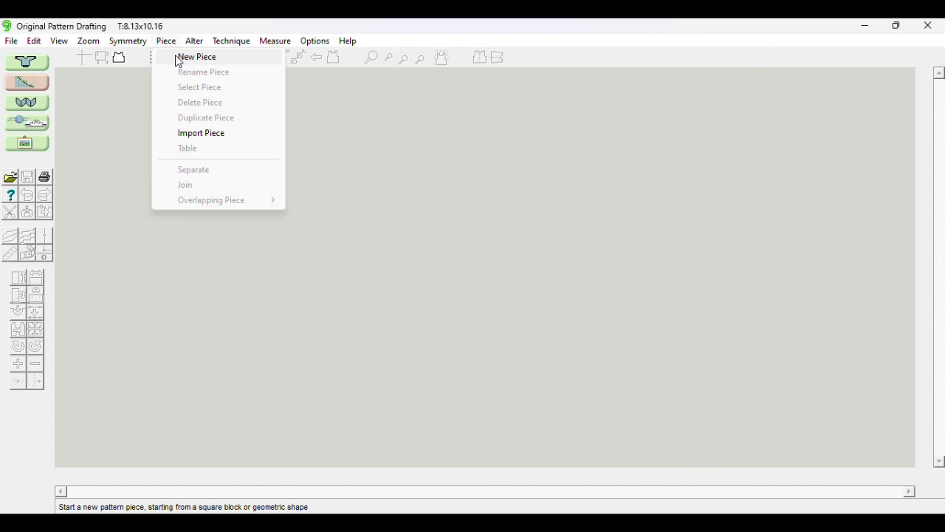
Start a new piece with new tensions of 7 stitches and 11 rows per inch
left_click(179, 59)
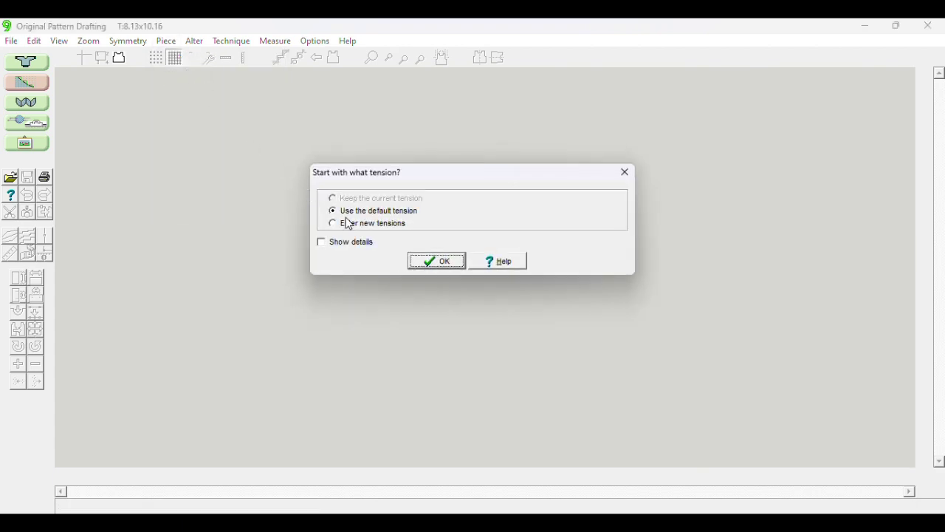
left_click(351, 226)
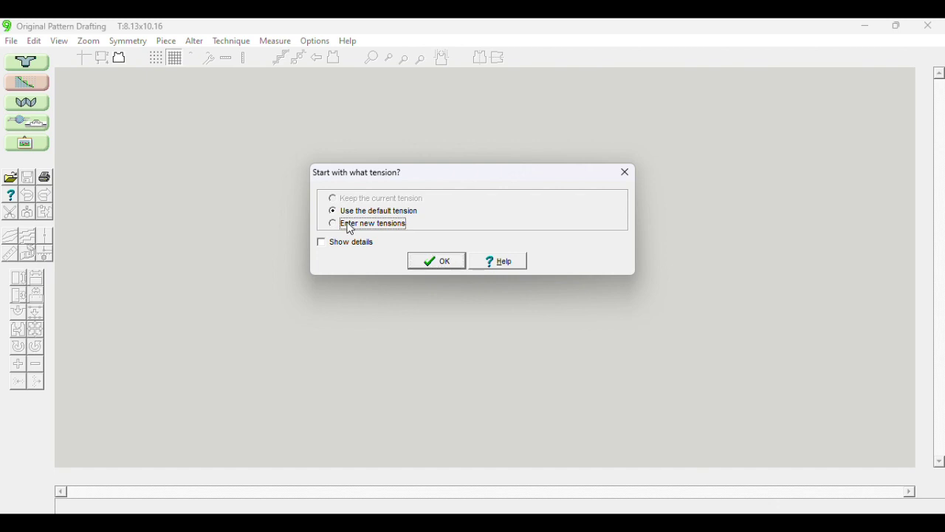
left_click(427, 262)
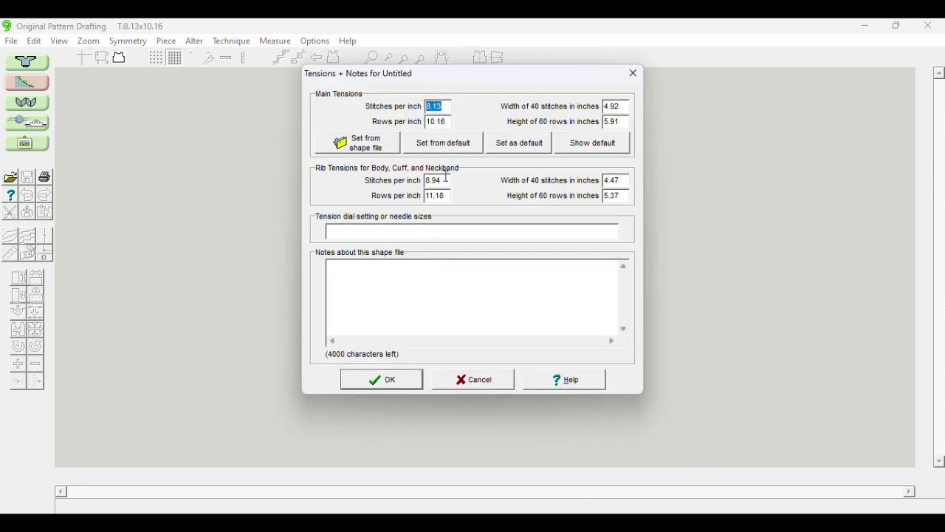
type("7.46")
key("Tab")
key("Tab")
key("shift+Tab")
type("11")
left_click(360, 379)
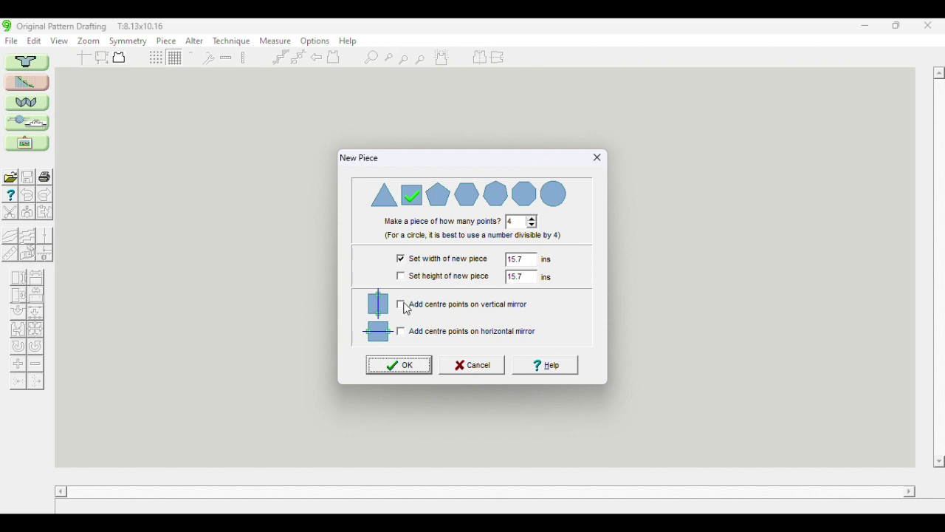
Accept the 4-point square piece 15.7 ins wide and name it Sleeve
left_click(400, 367)
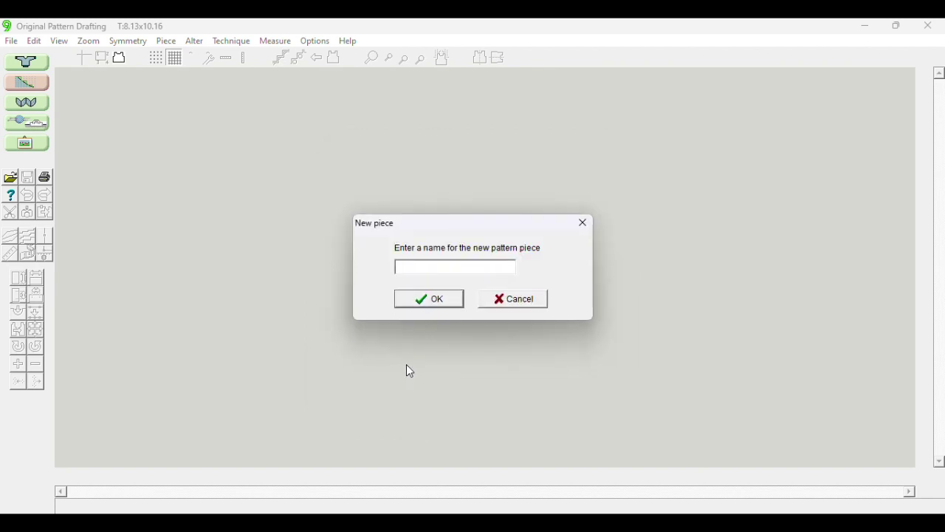
type("Sleeve")
left_click(414, 305)
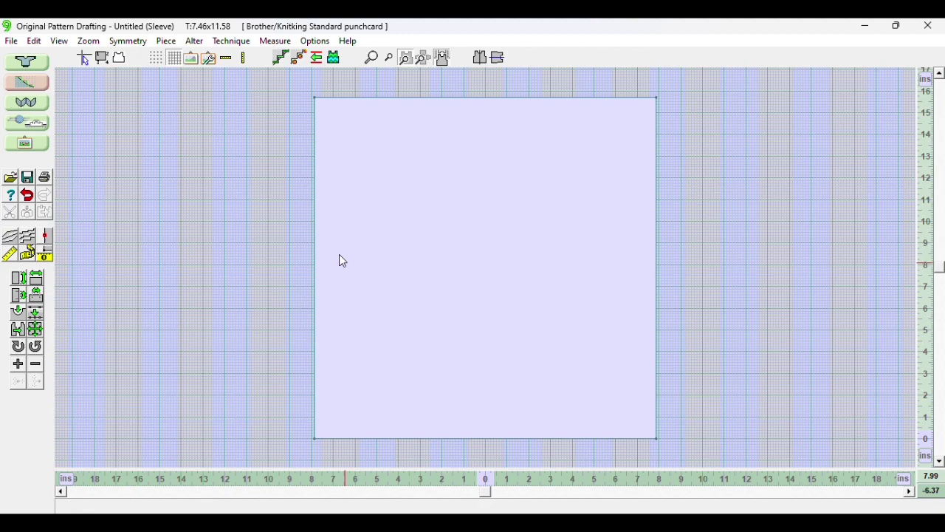
Set Sleeve Pattern Photo from the Downloads folder as the background image
left_click(59, 41)
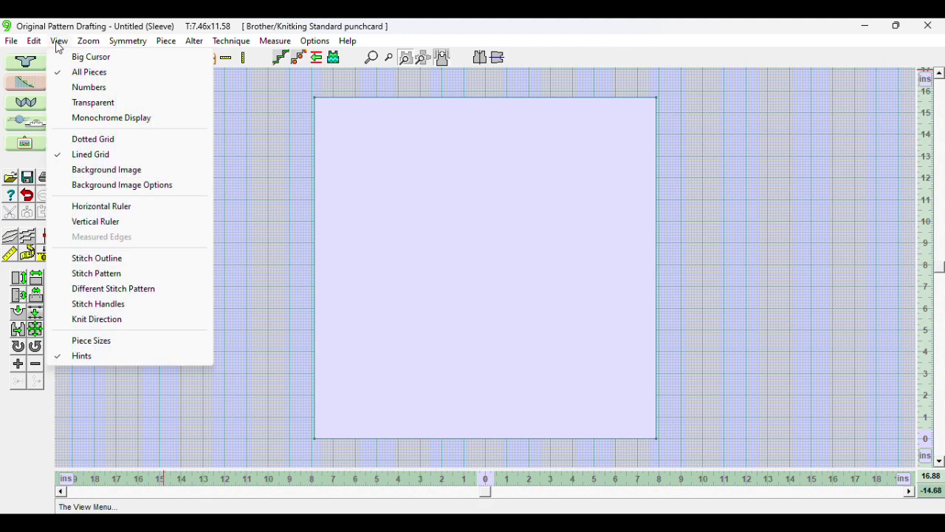
left_click(107, 186)
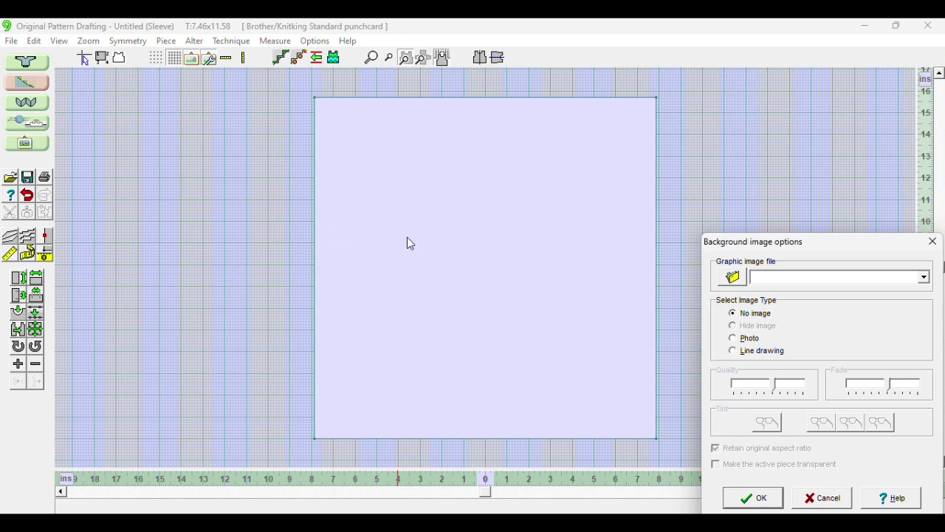
left_click(731, 276)
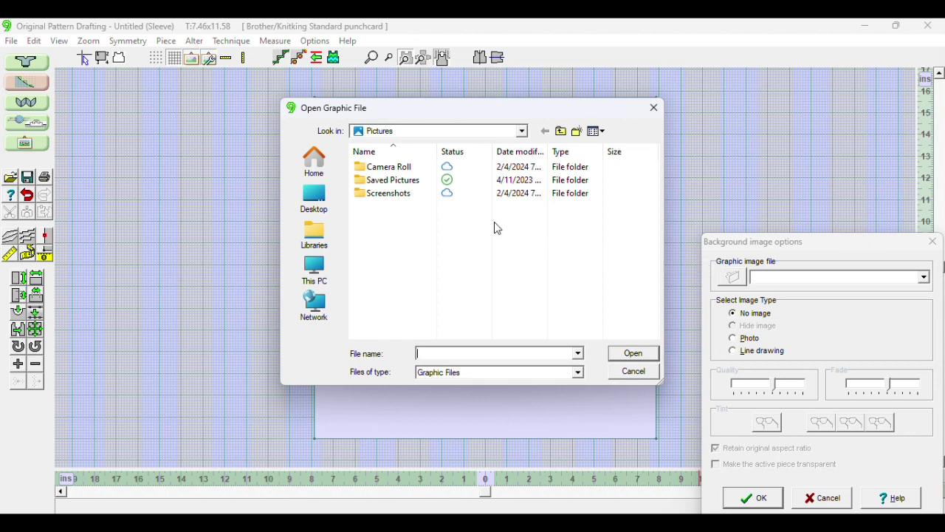
left_click(522, 131)
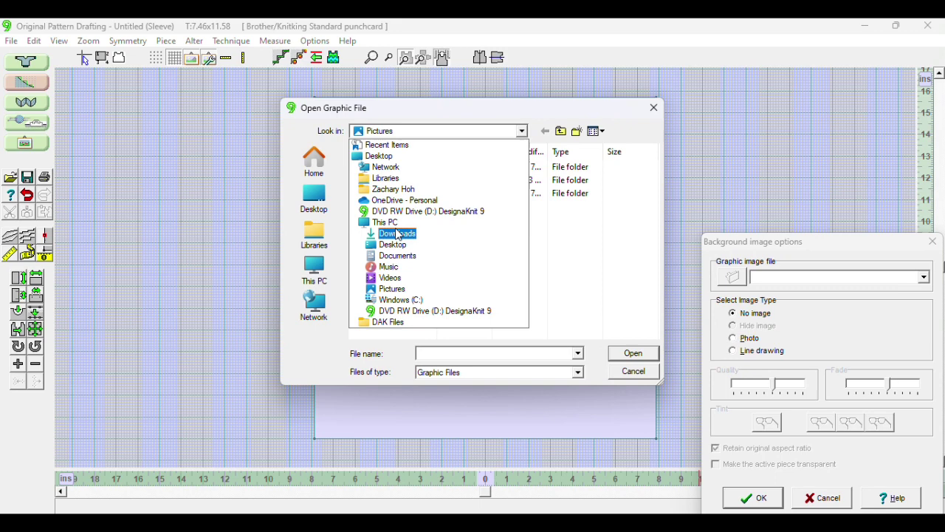
left_click(396, 234)
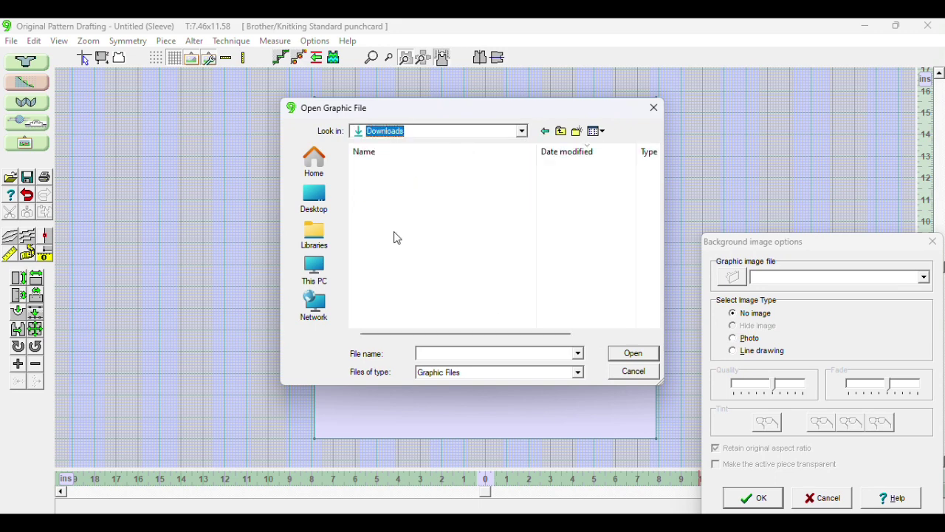
left_click(405, 186)
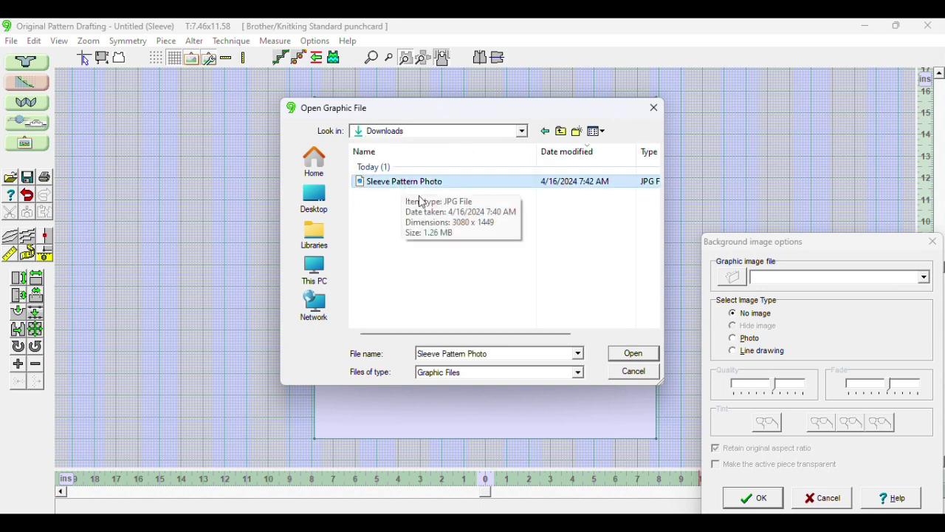
left_click(624, 355)
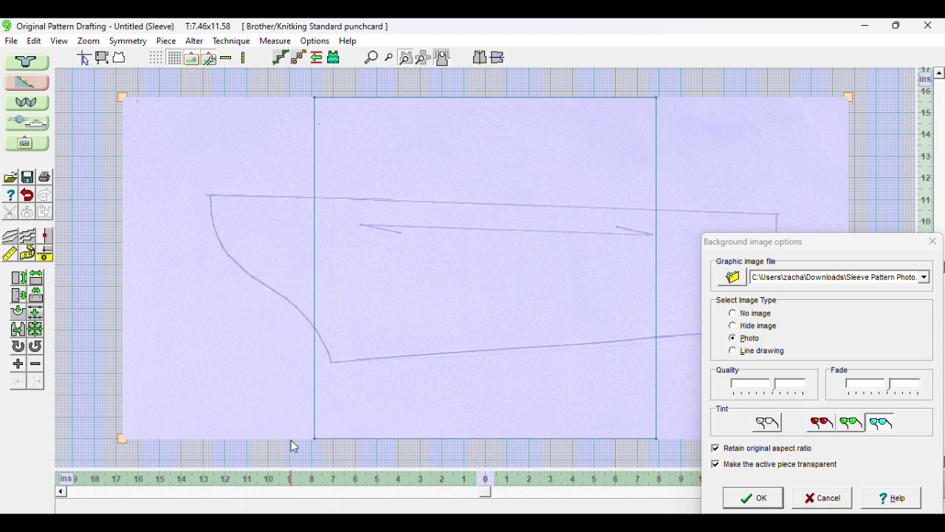
Move the Sleeve's four corner points onto the matching corners of the photographed sleeve outline
left_click(753, 498)
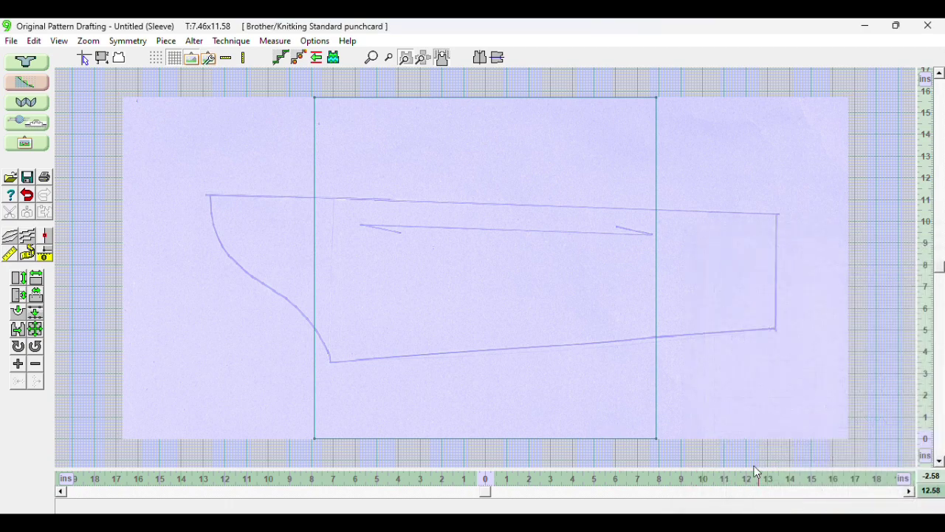
left_click(315, 97)
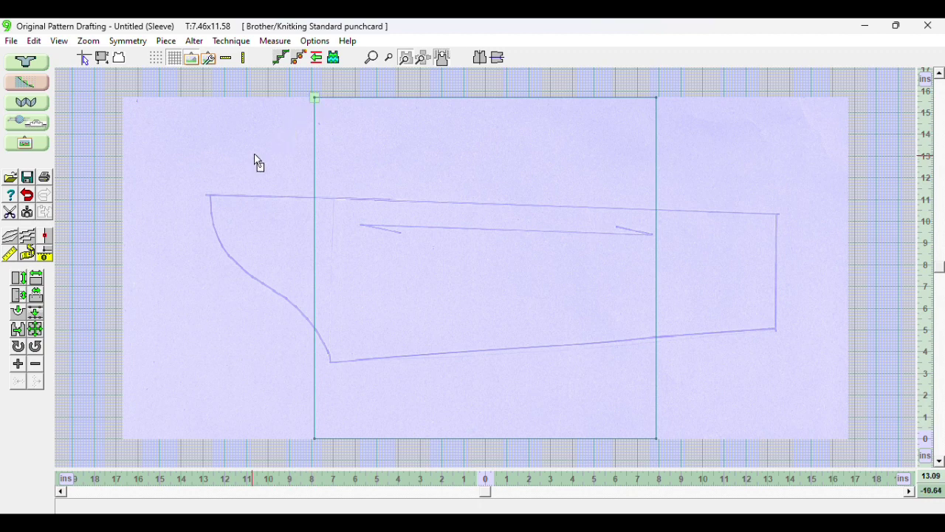
left_click(208, 195)
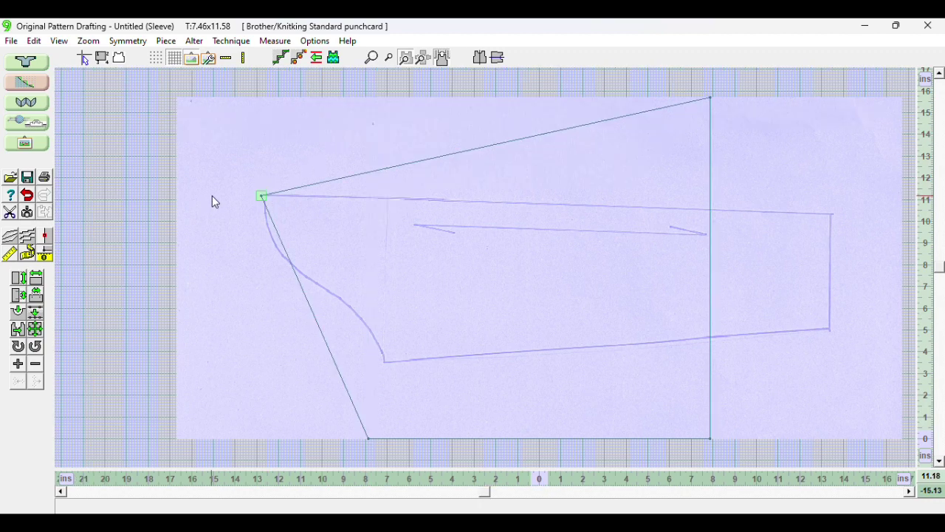
left_click(710, 97)
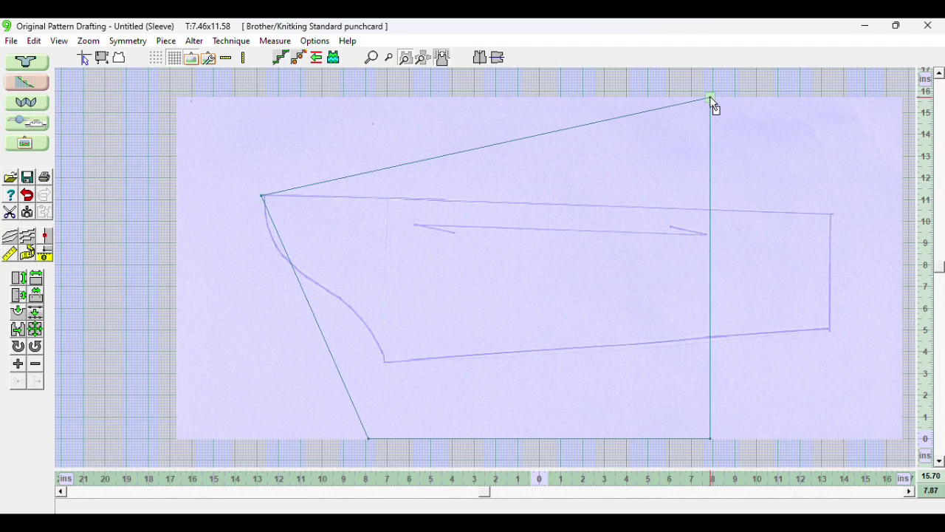
left_click(831, 214)
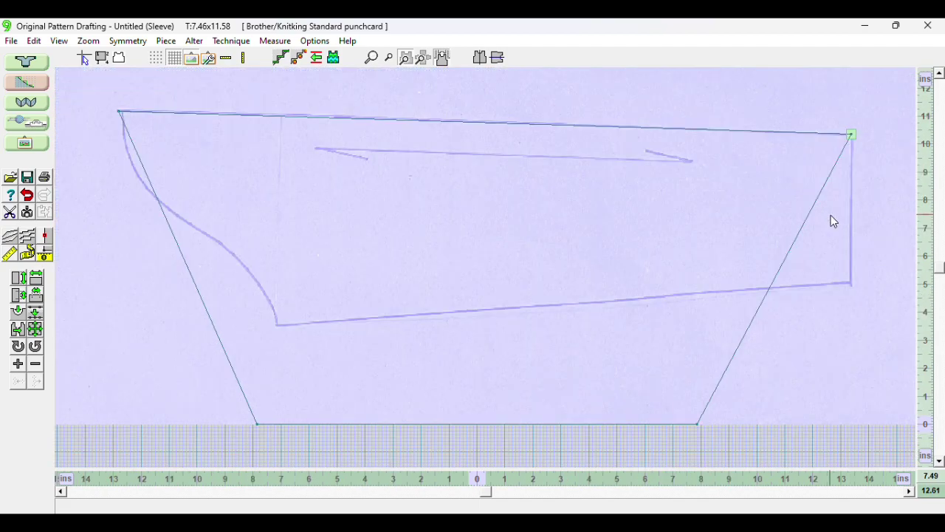
left_click(697, 425)
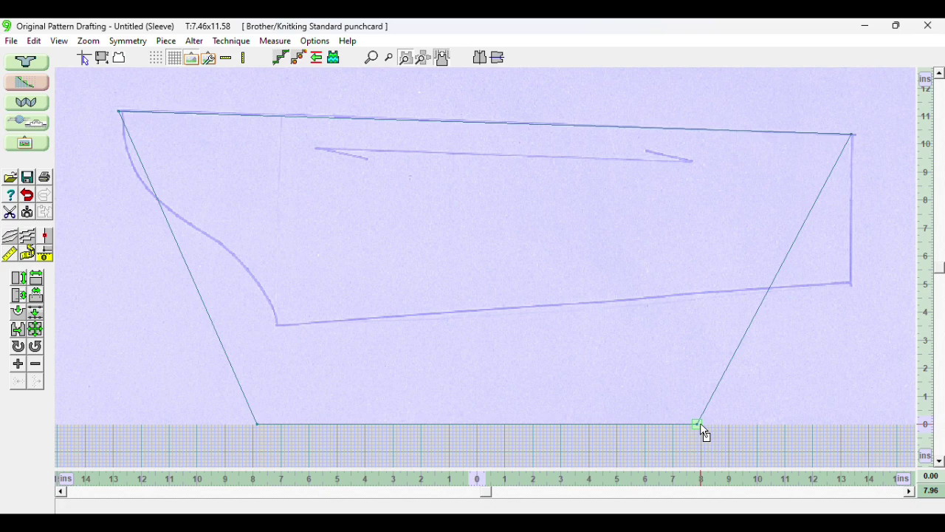
left_click(852, 282)
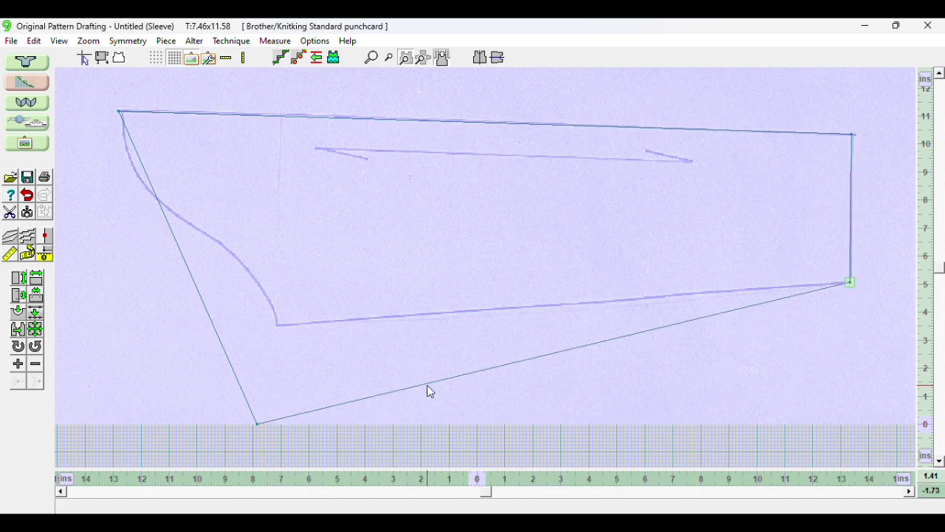
left_click(258, 425)
left_click(278, 326)
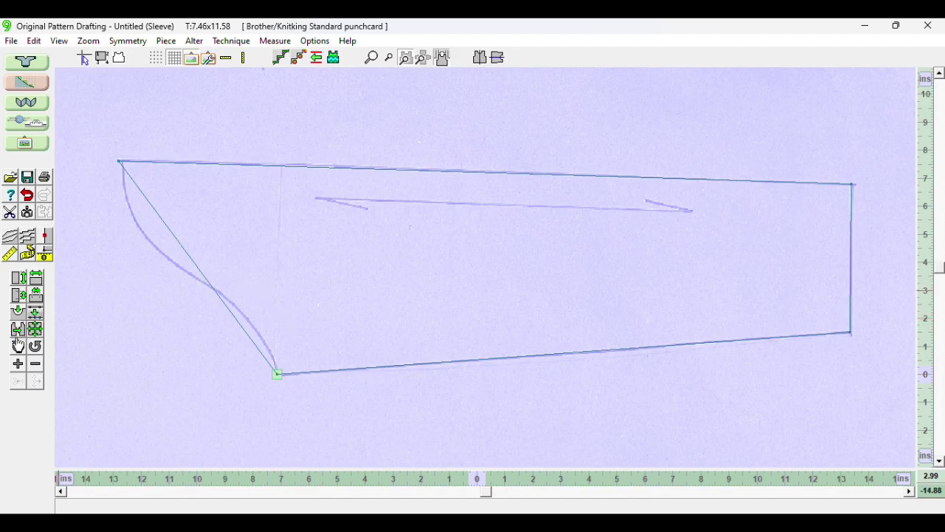
Add five points along the sleeve cap curve, then remove one extra point on the lower curve
left_click(17, 365)
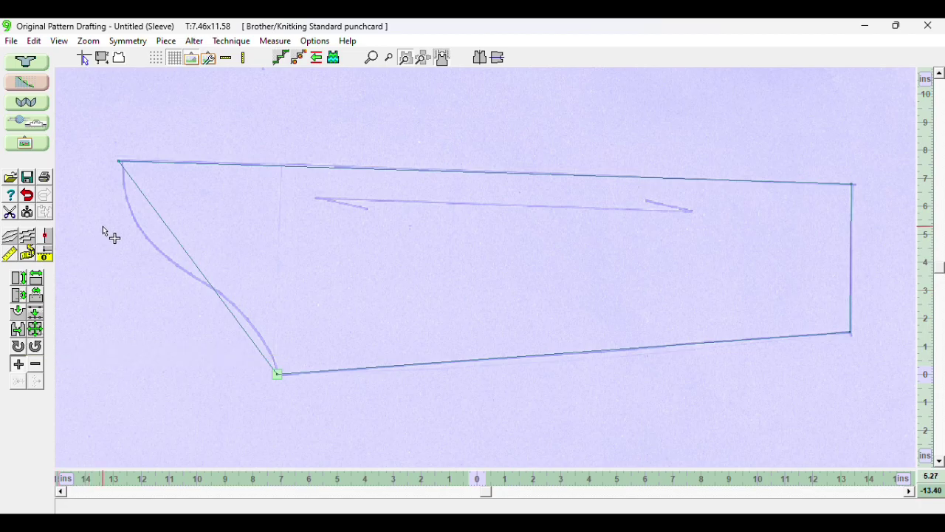
left_click(122, 194)
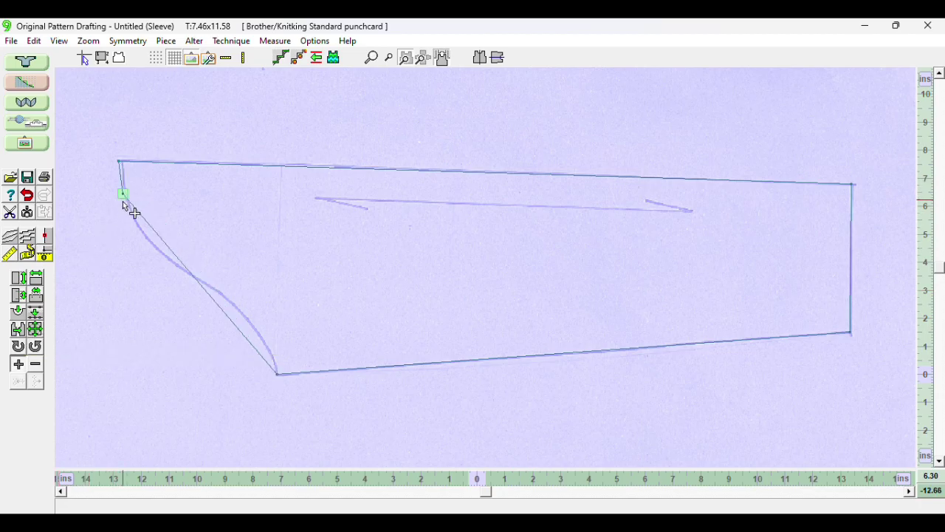
left_click(141, 233)
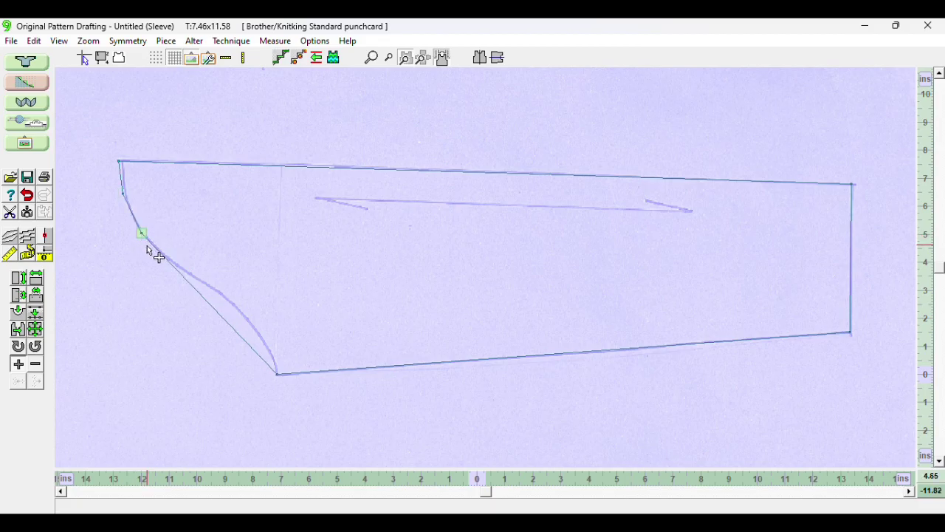
left_click(184, 271)
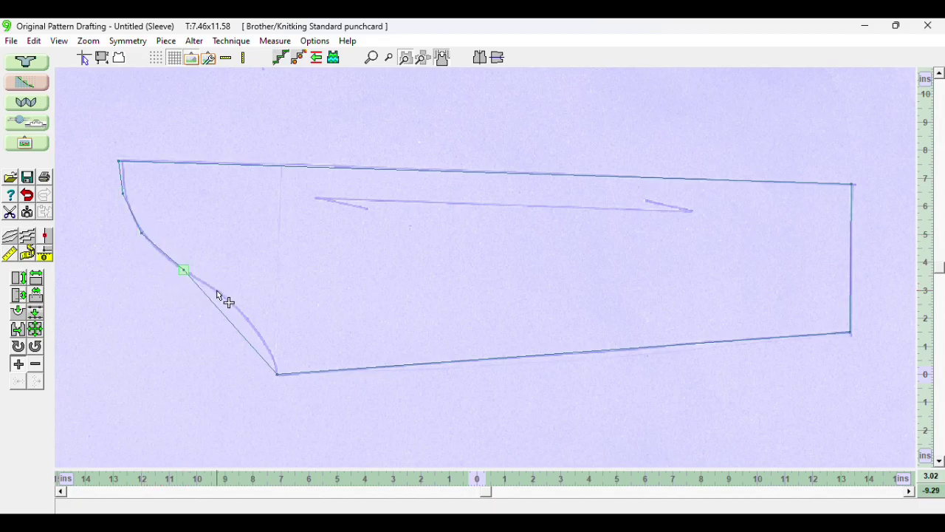
left_click(217, 293)
left_click(253, 325)
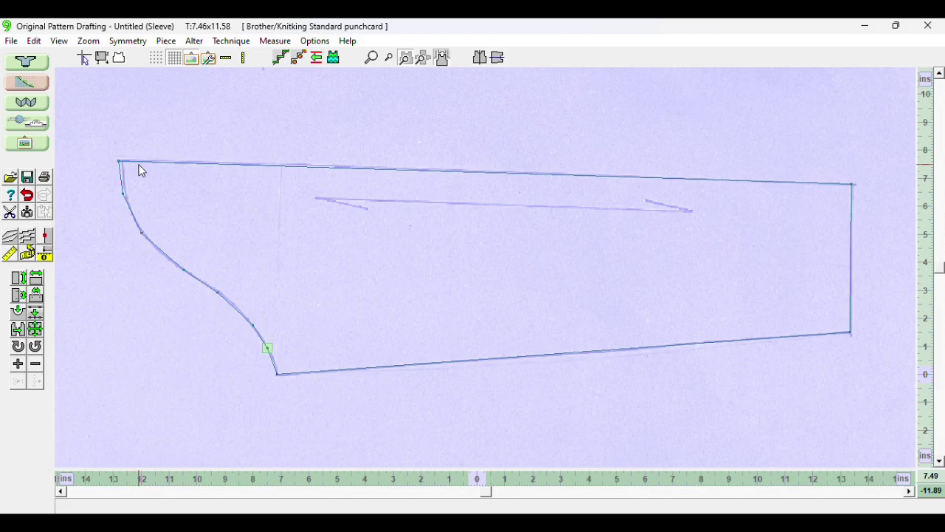
left_click(36, 365)
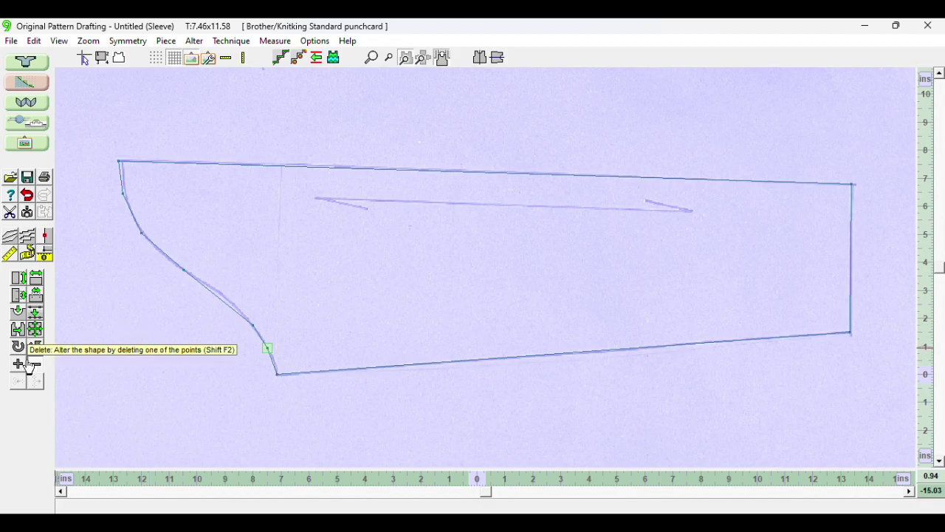
left_click(224, 294)
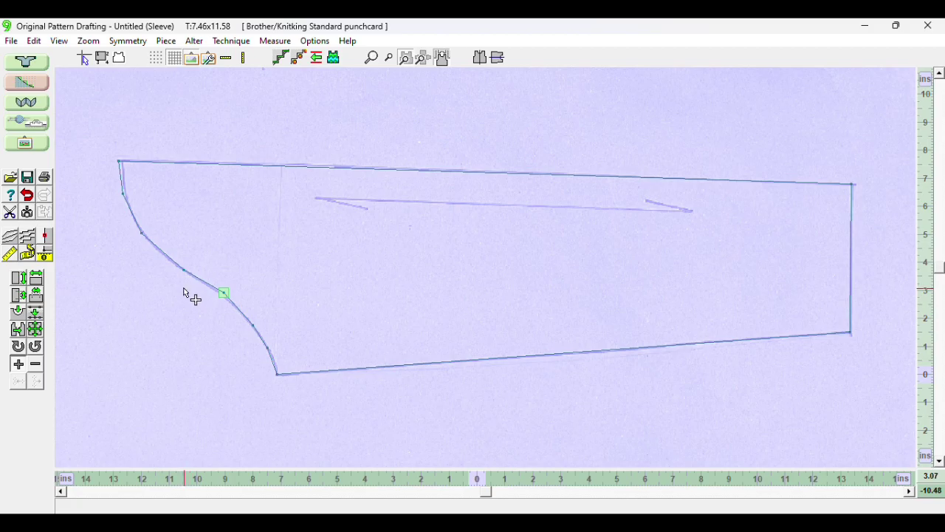
Turn off the background image and the Transparent display so the sleeve appears solid
left_click(59, 42)
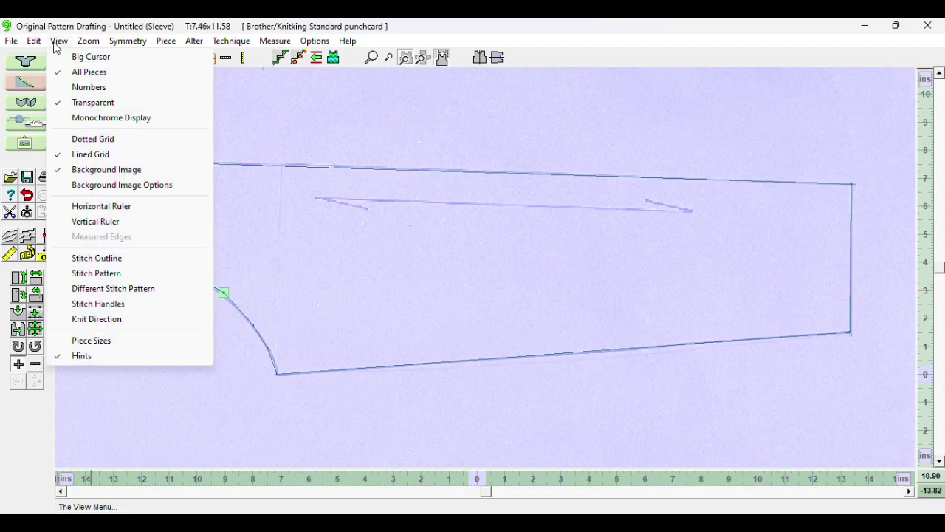
left_click(92, 172)
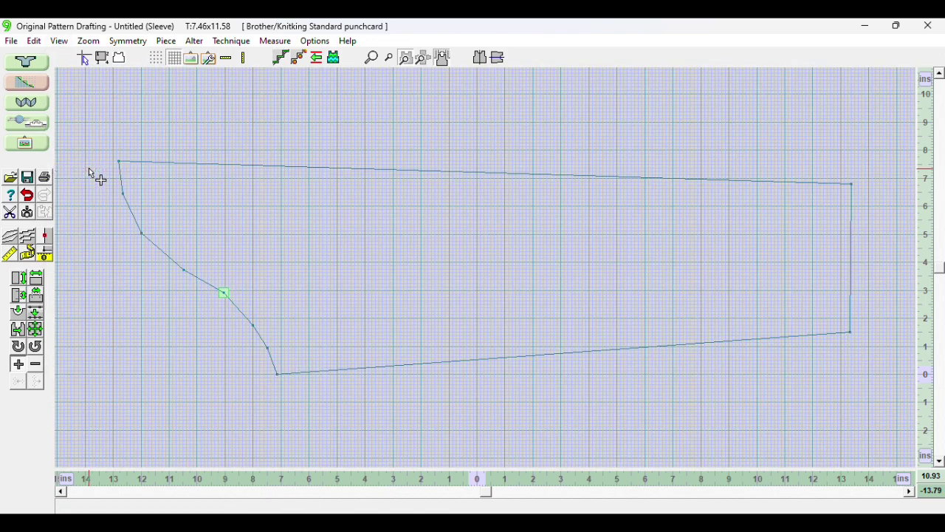
left_click(67, 43)
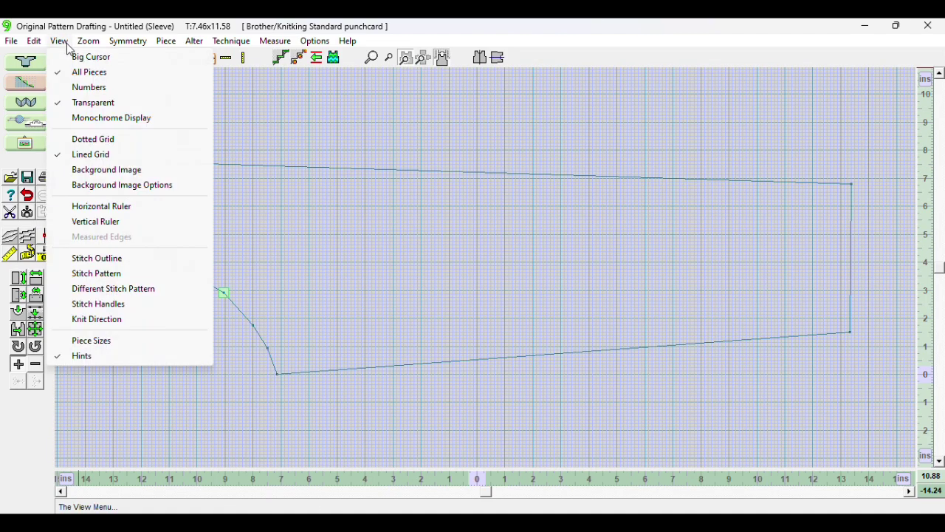
left_click(93, 105)
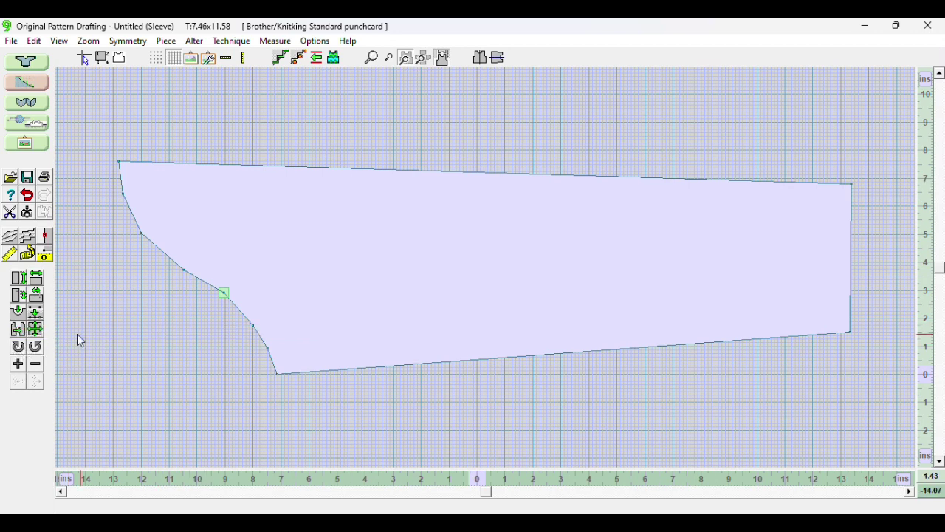
Rotate the sleeve 90 degrees clockwise, then 1 degree counterclockwise
left_click(19, 347)
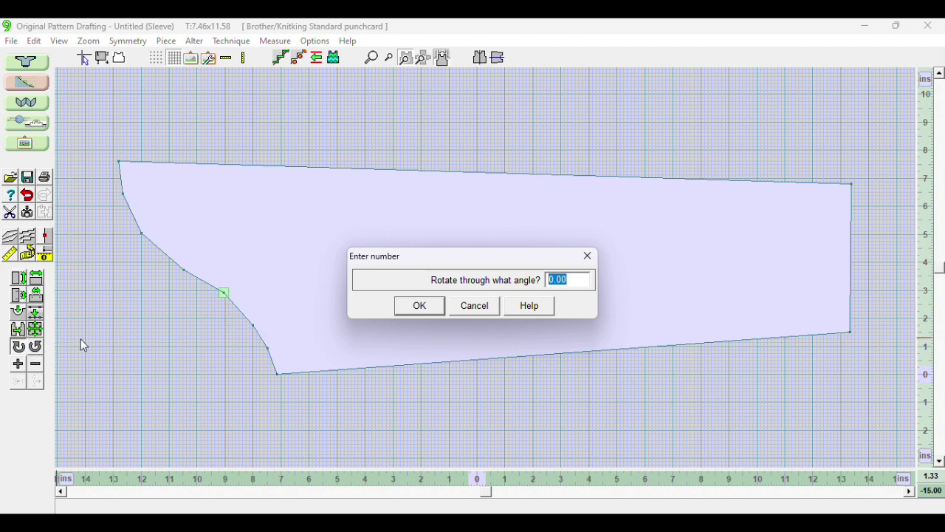
type("90")
left_click(415, 308)
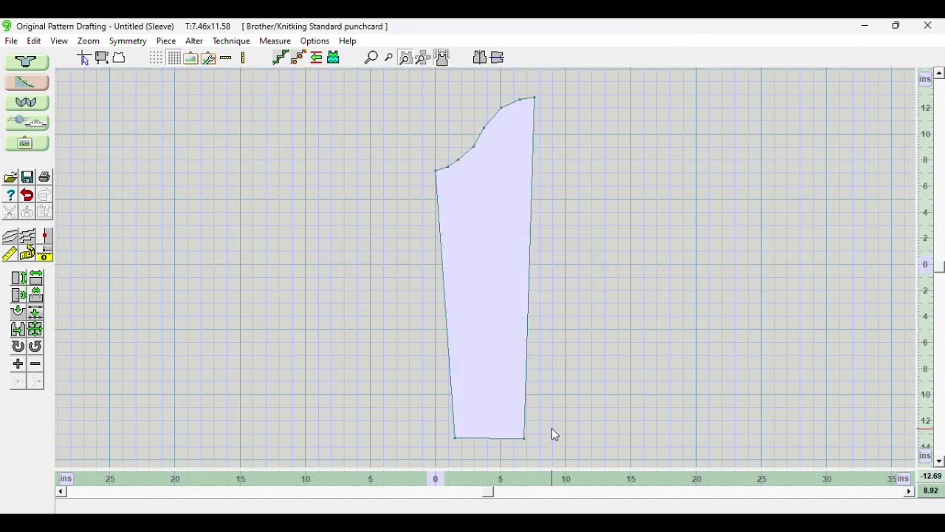
left_click(37, 348)
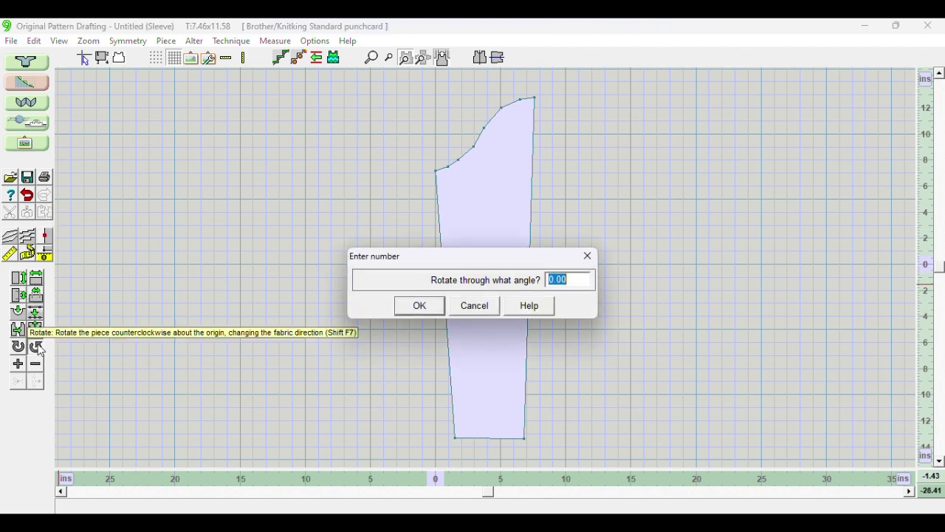
type("1")
key("Return")
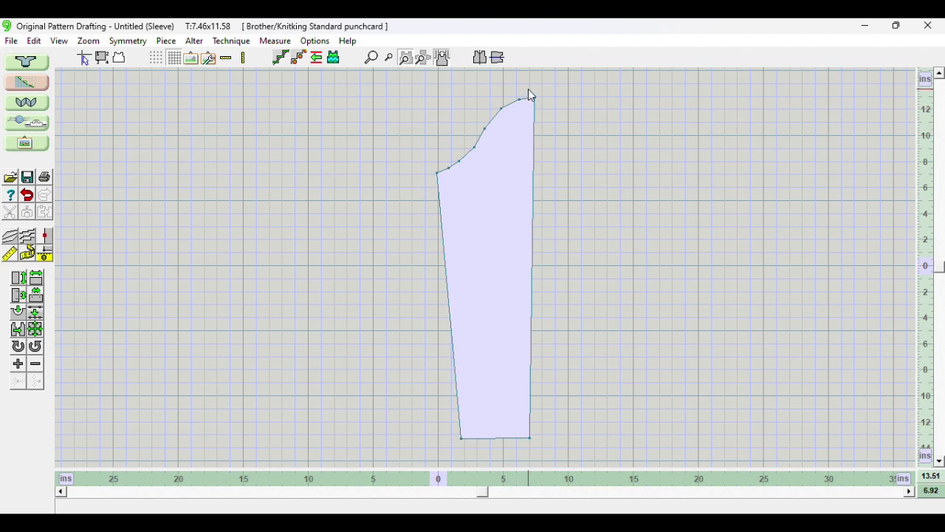
Align the sleeve's top-right and bottom-right points vertically to their average position
left_click_drag(527, 84, 580, 454)
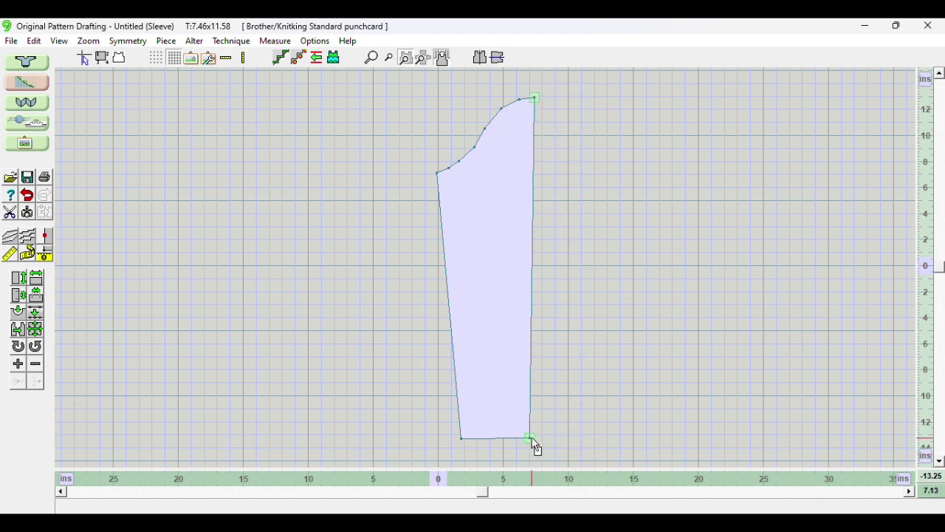
left_click(280, 41)
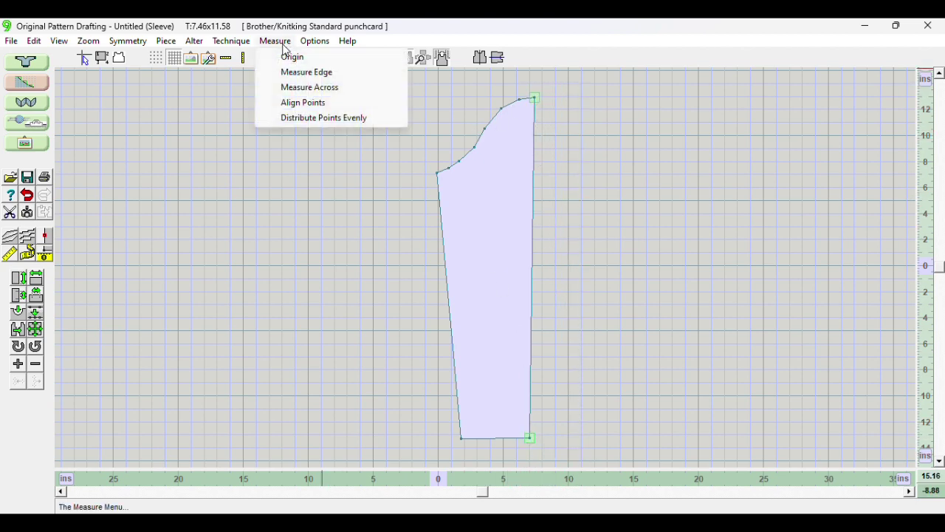
left_click(317, 103)
left_click(496, 264)
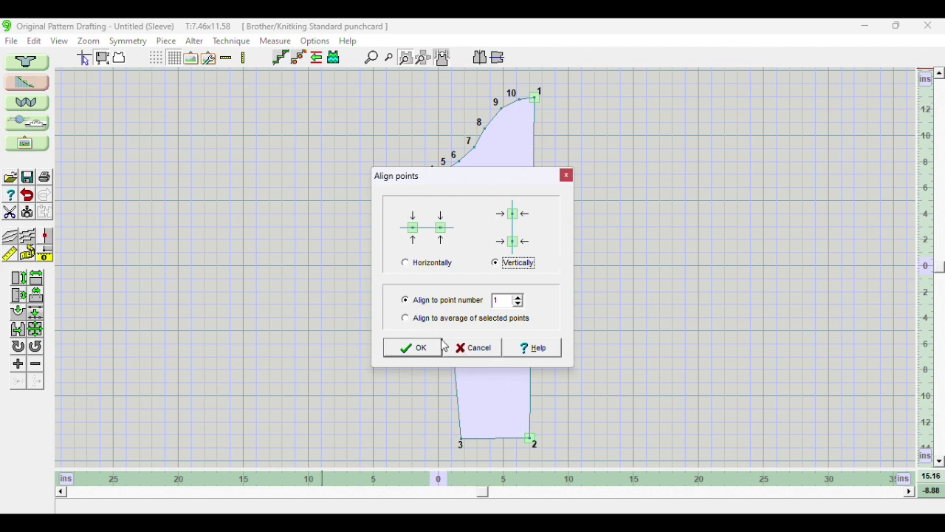
left_click(421, 319)
left_click(422, 351)
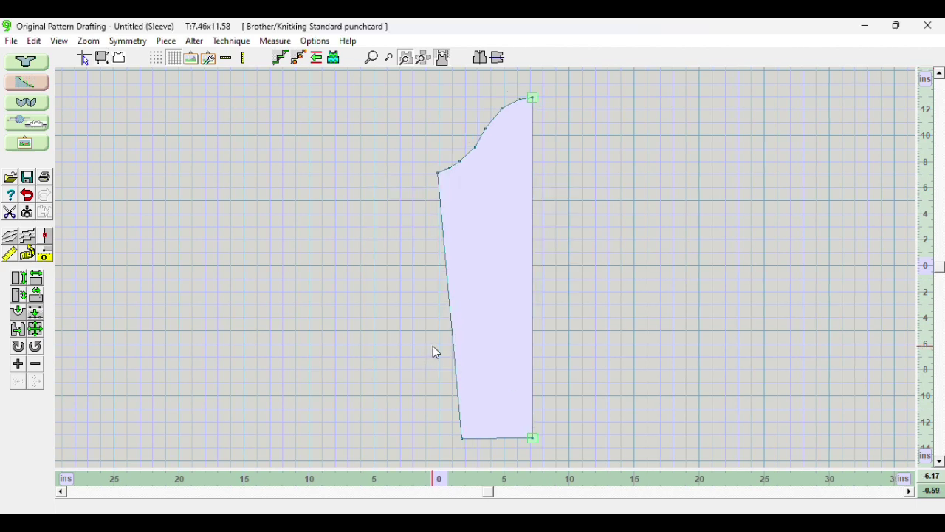
left_click(426, 427)
Align the sleeve's two bottom points horizontally to level the cuff edge
left_click_drag(426, 426, 532, 438)
left_click(274, 41)
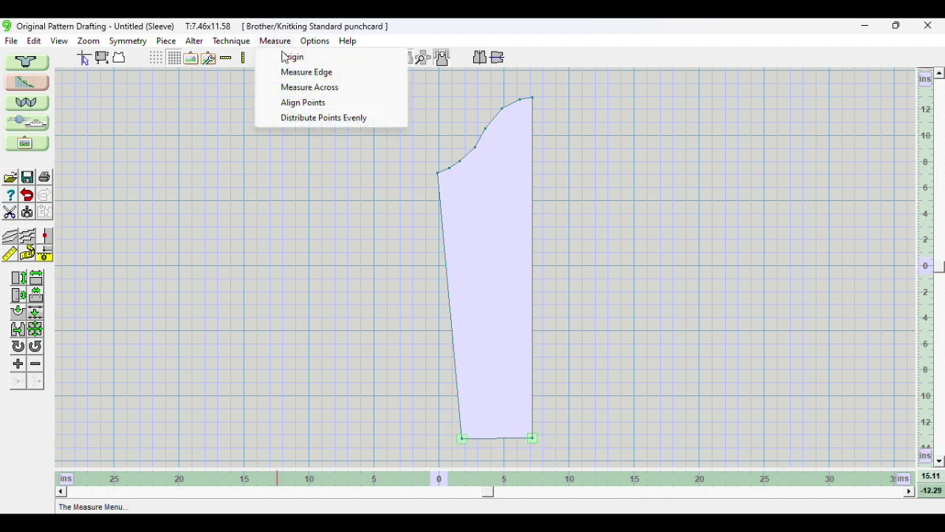
left_click(300, 102)
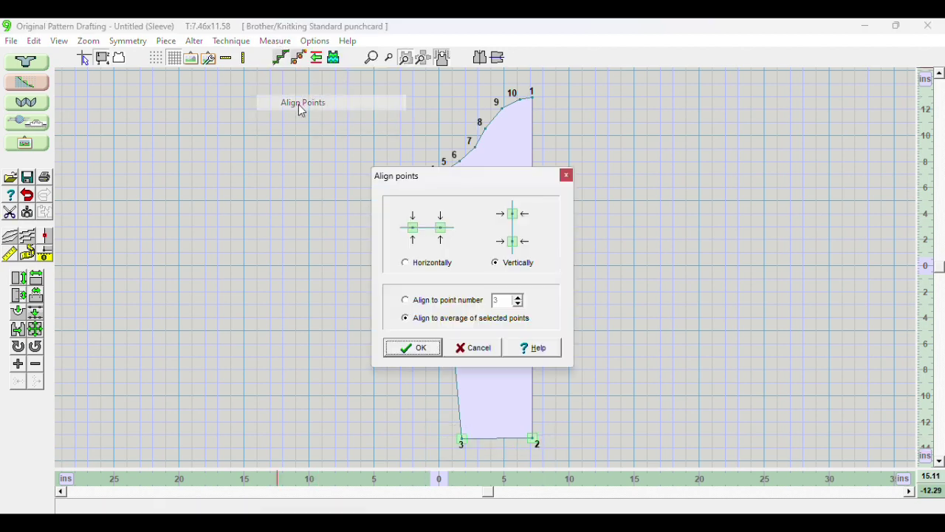
left_click(414, 264)
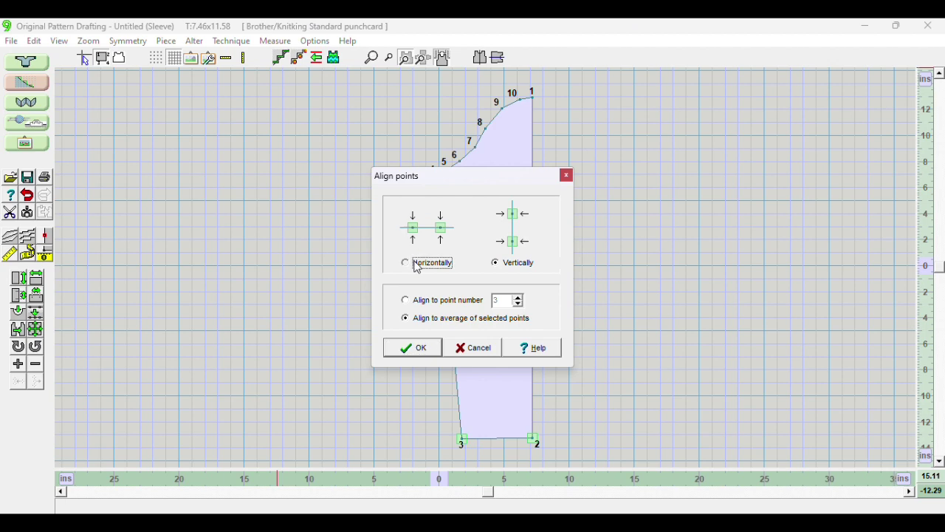
left_click(414, 348)
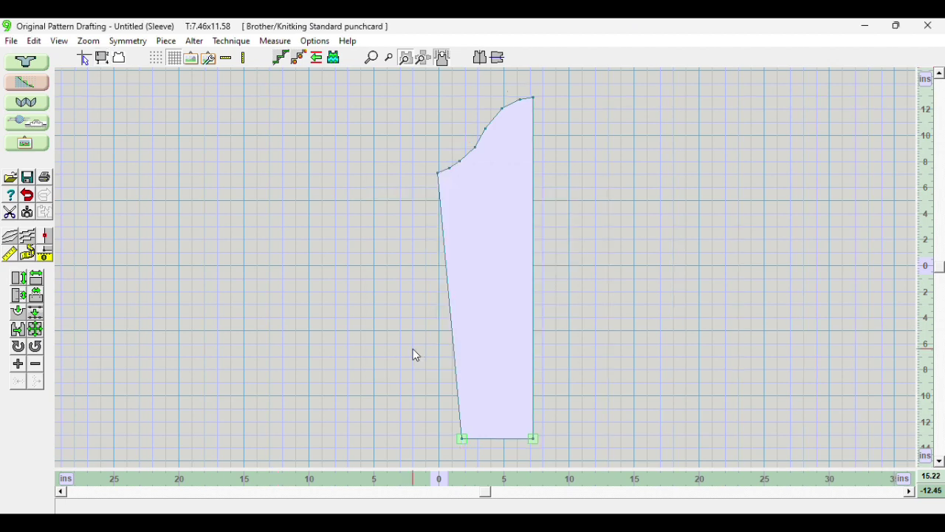
left_click(396, 312)
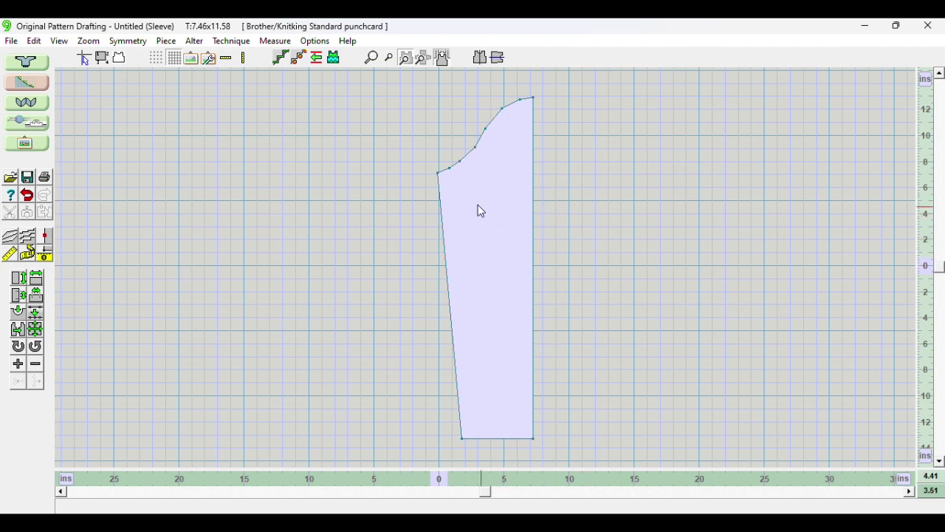
Place a vertical mirror line on the sleeve's right edge and reflect the half sleeve left to right
left_click(124, 42)
left_click(143, 57)
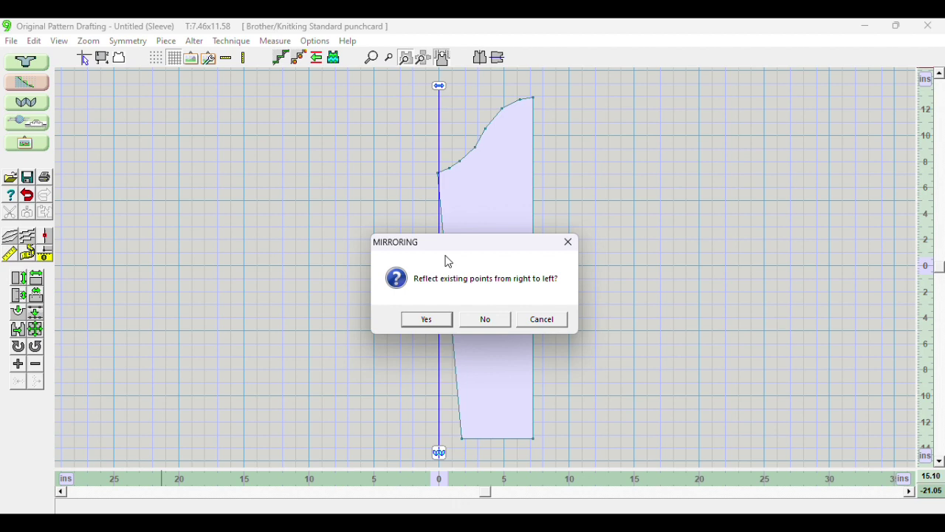
left_click(485, 320)
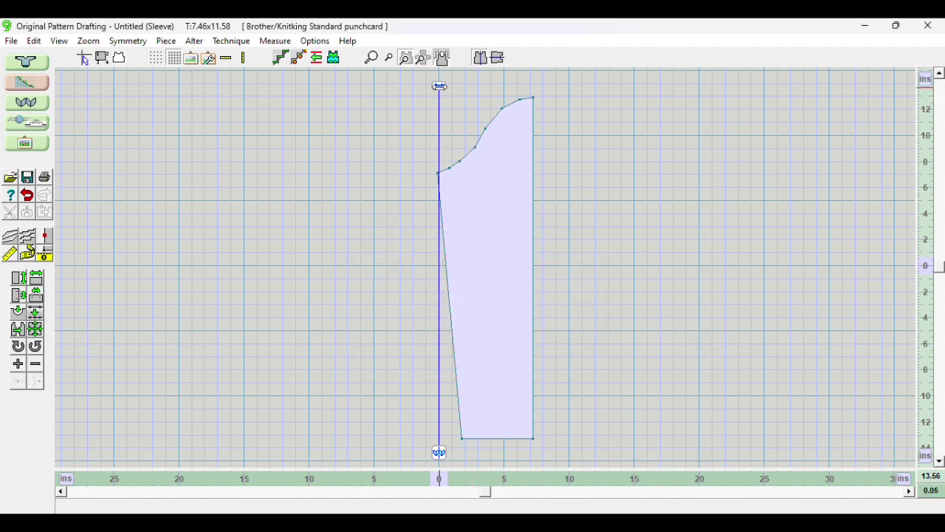
left_click_drag(440, 86, 533, 86)
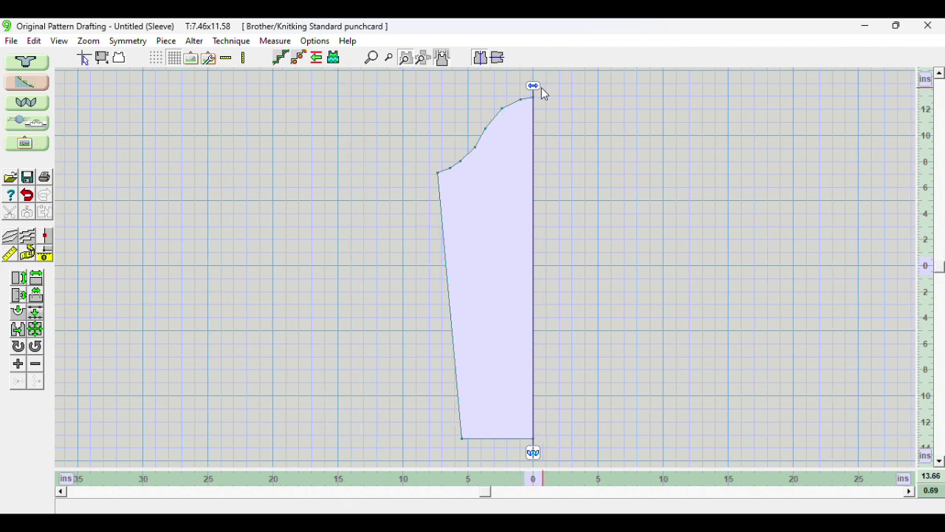
left_click(127, 42)
left_click(136, 56)
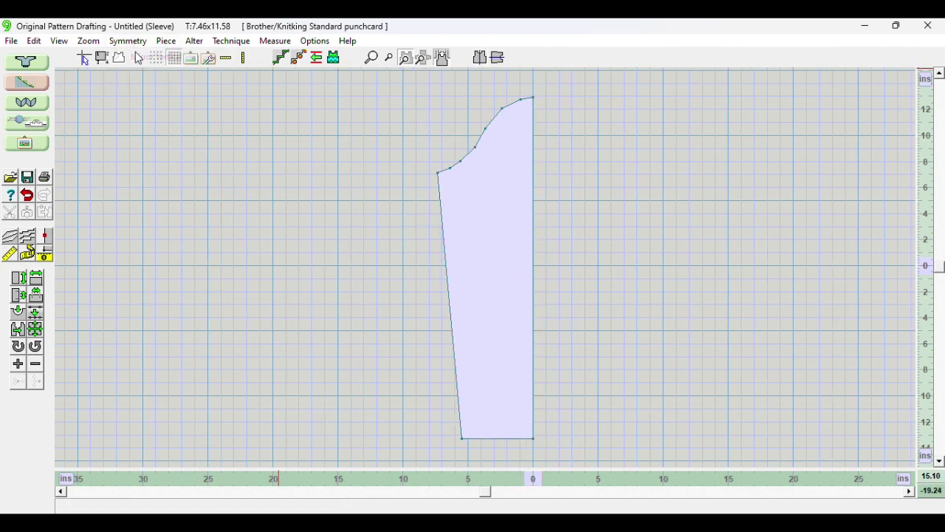
left_click(124, 42)
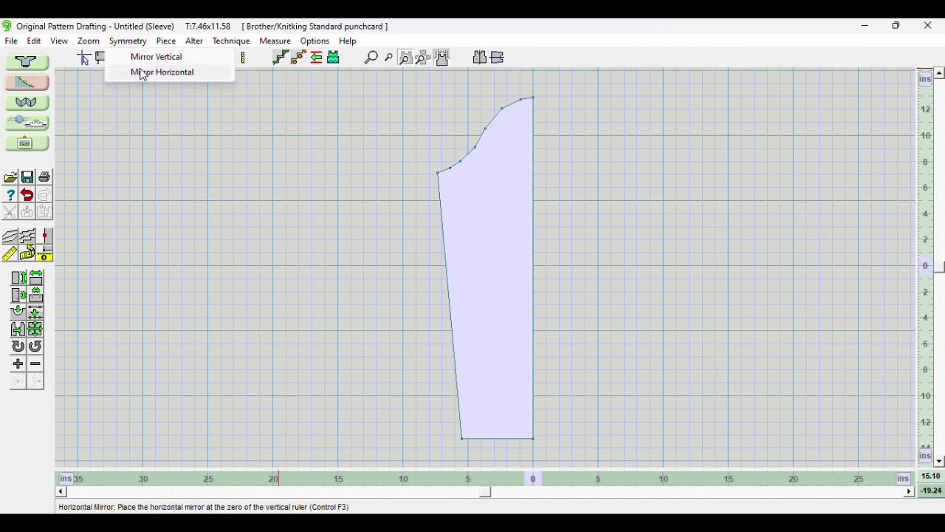
left_click(142, 59)
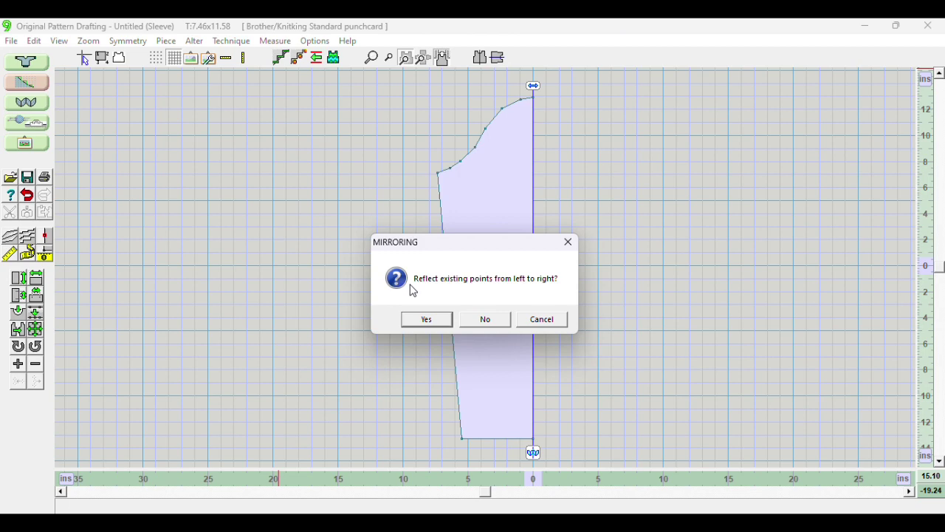
left_click(426, 319)
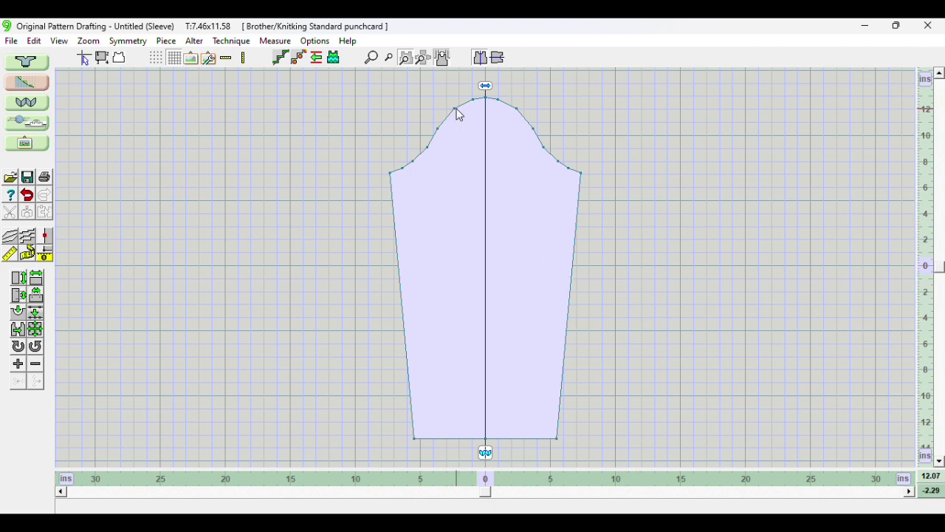
left_click_drag(455, 109, 434, 104)
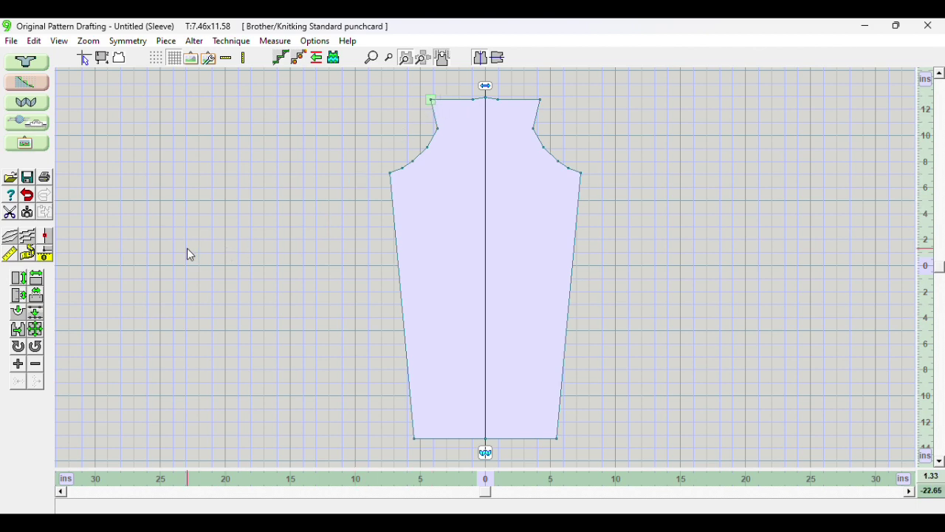
left_click(27, 196)
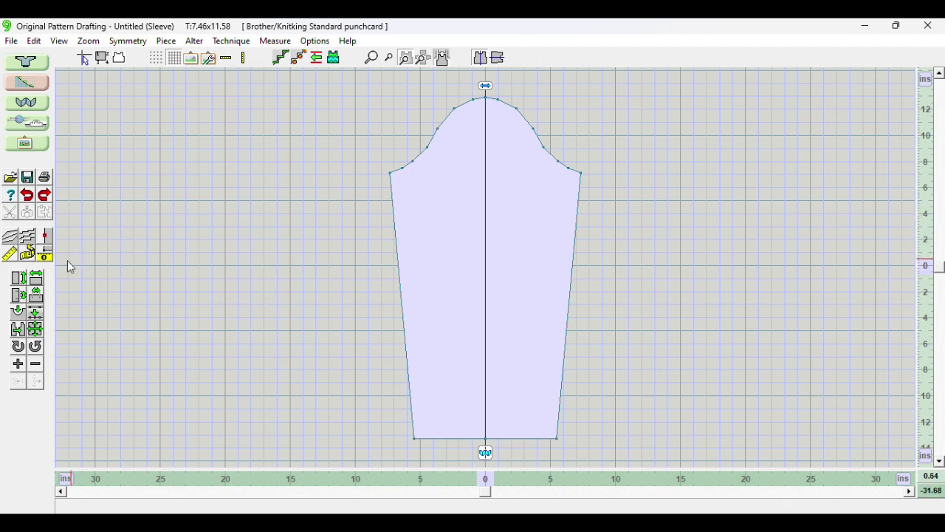
Fit the sleeve to a length of 23 inches
left_click(18, 285)
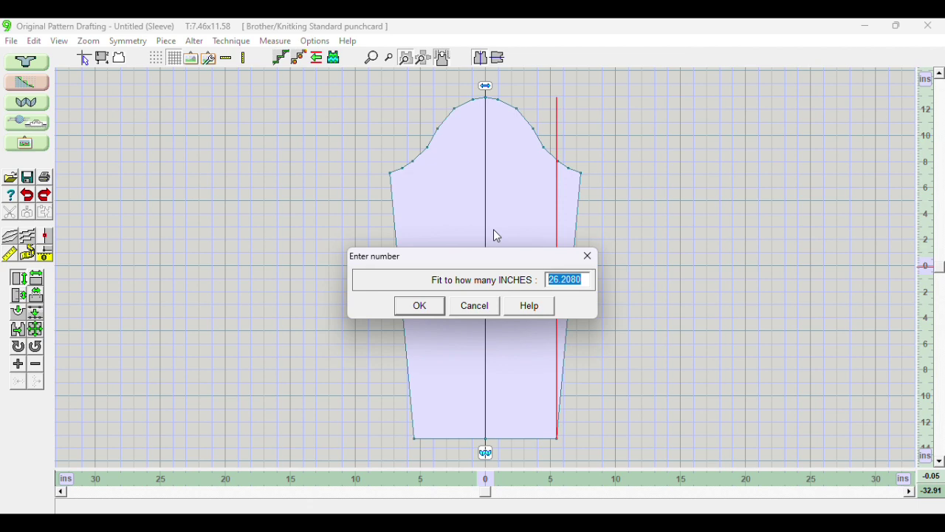
type("23")
left_click(442, 305)
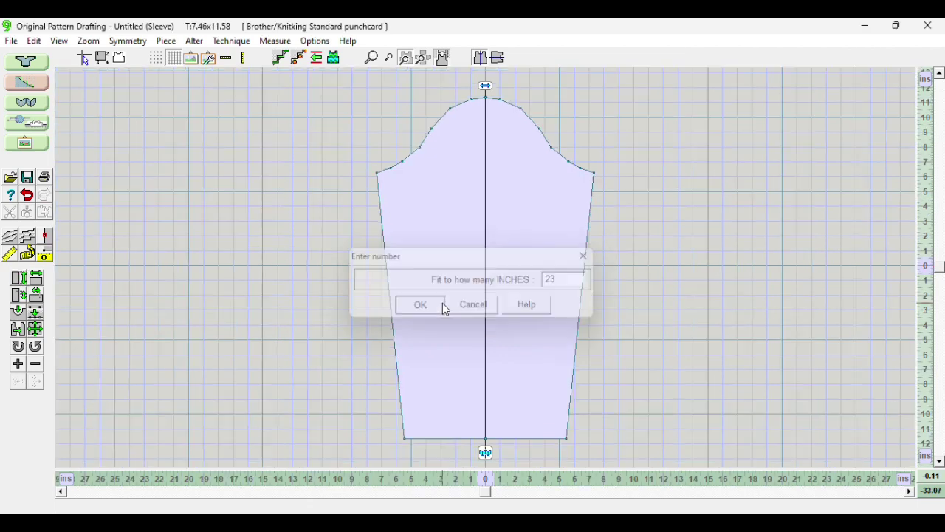
Rescale the sleeve so its underarm width fits 13.5 inches
left_click(36, 279)
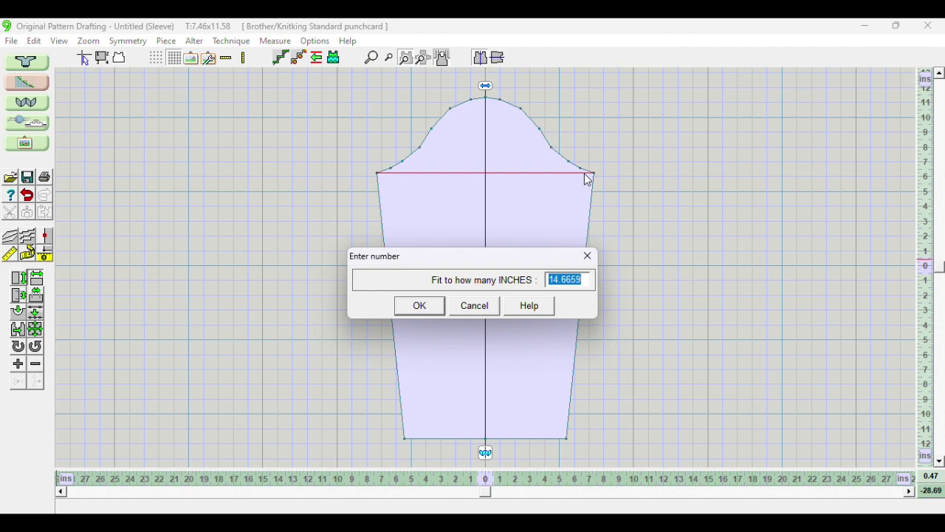
type("13.5")
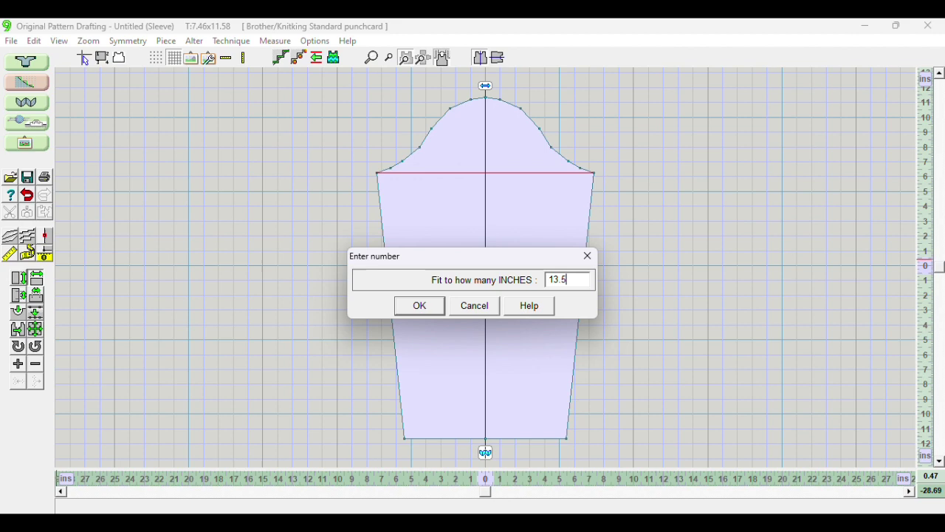
left_click(420, 307)
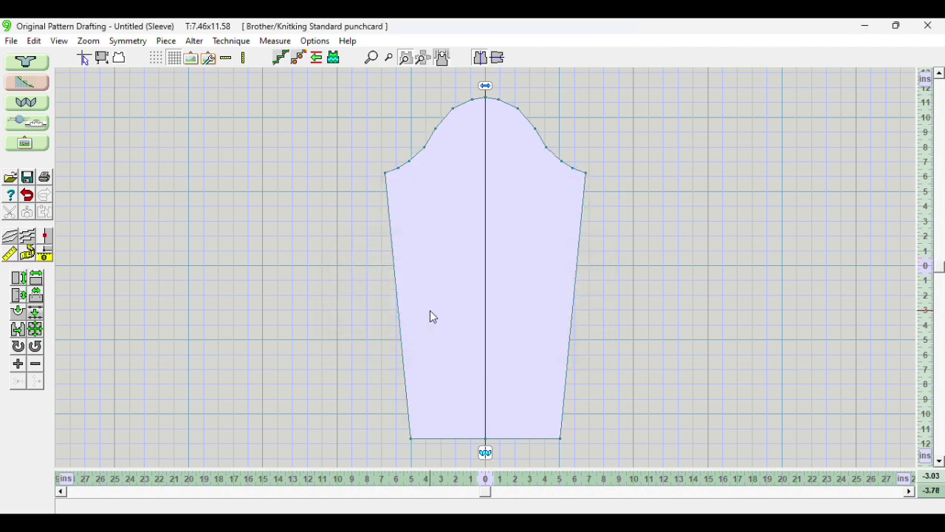
Measure the sleeve's left seam (18.0) and bottom edge (10.1)
left_click(27, 253)
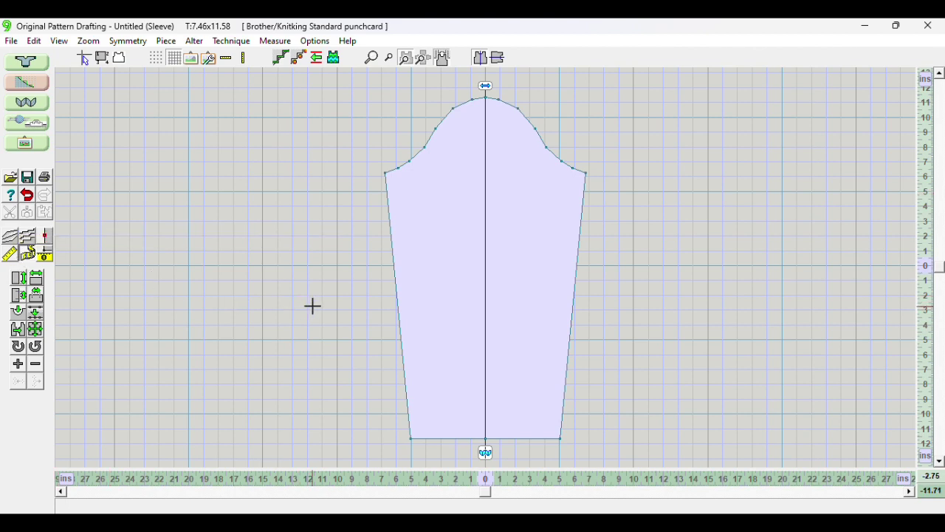
left_click(410, 440)
left_click(386, 170)
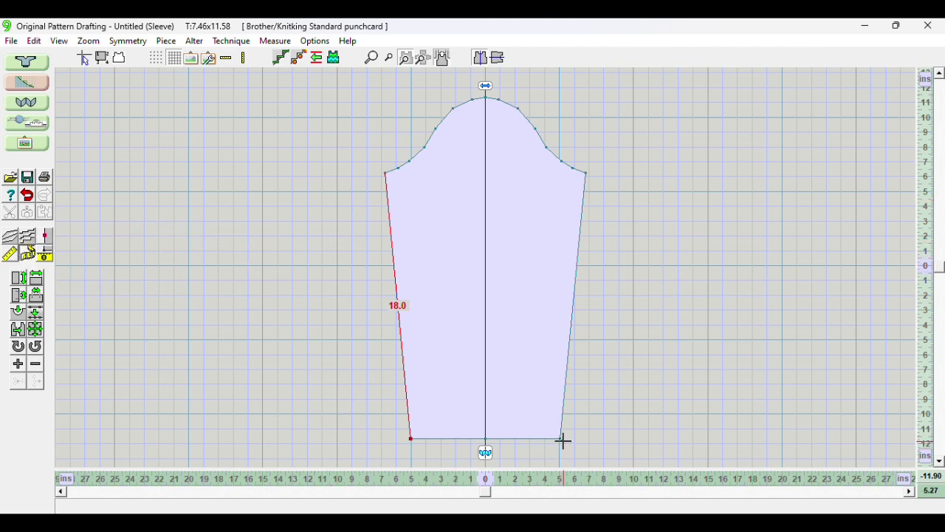
left_click(412, 439)
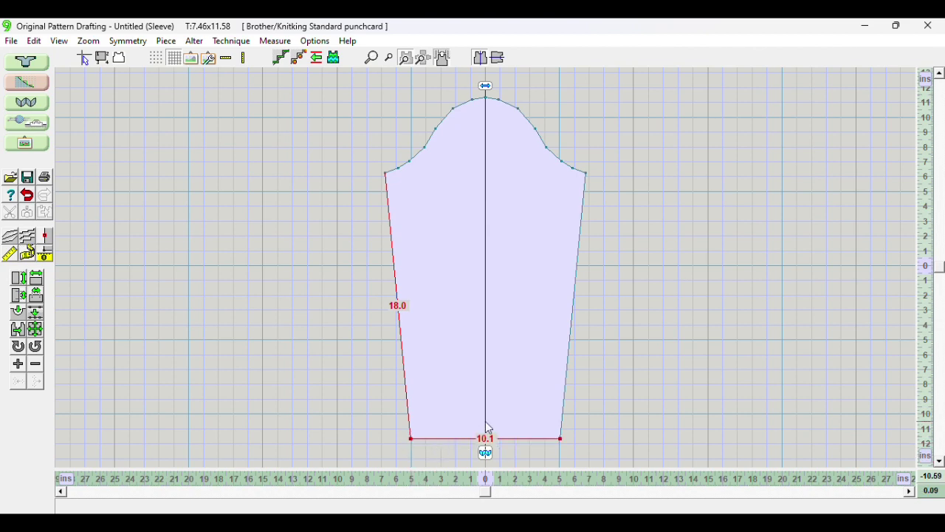
Measure the left cap curve from the corner to the apex (8.8)
left_click(27, 255)
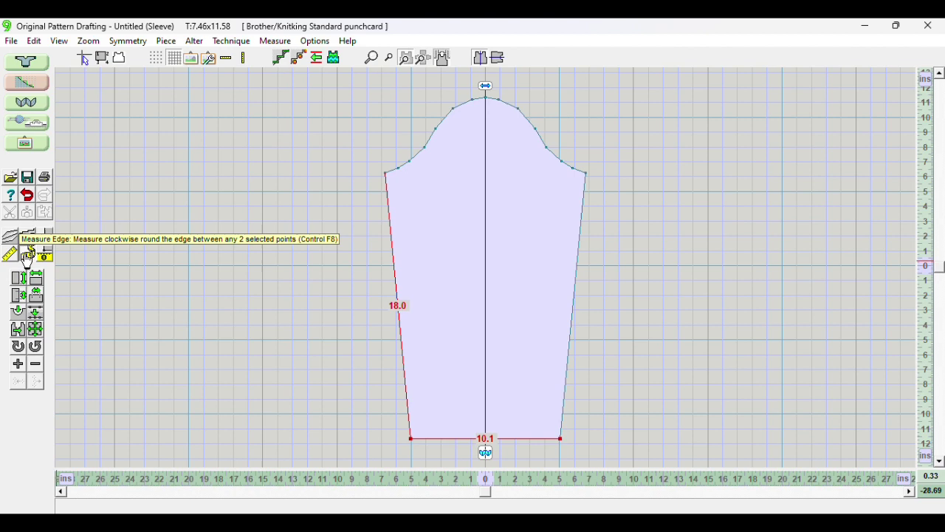
left_click(385, 173)
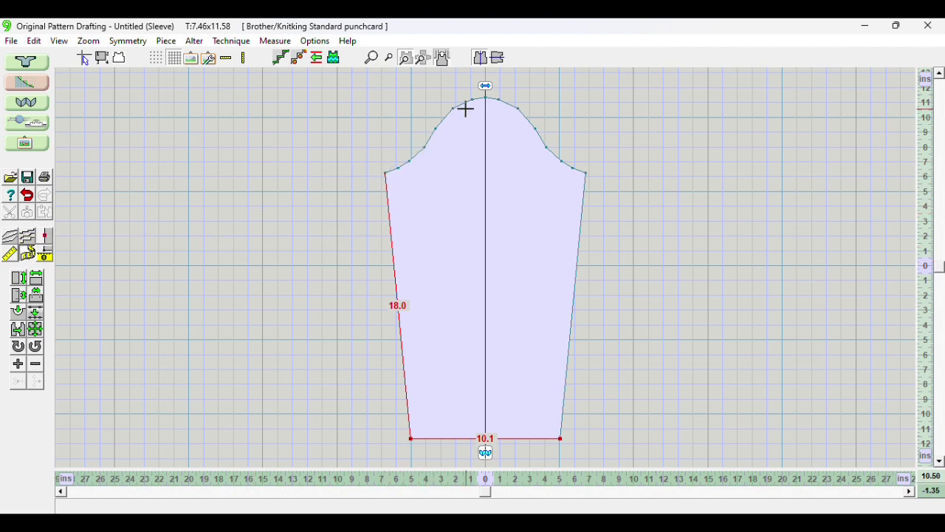
left_click(485, 97)
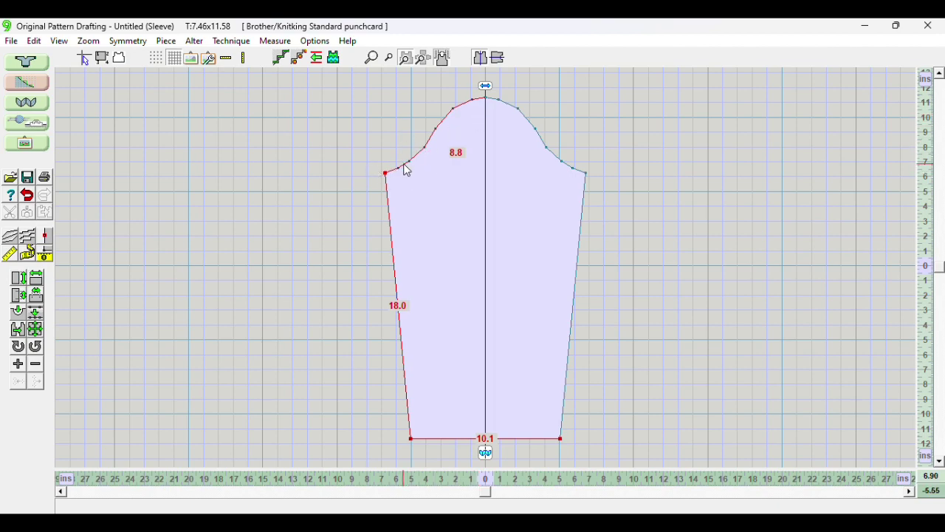
scroll(403, 157, "up", 3)
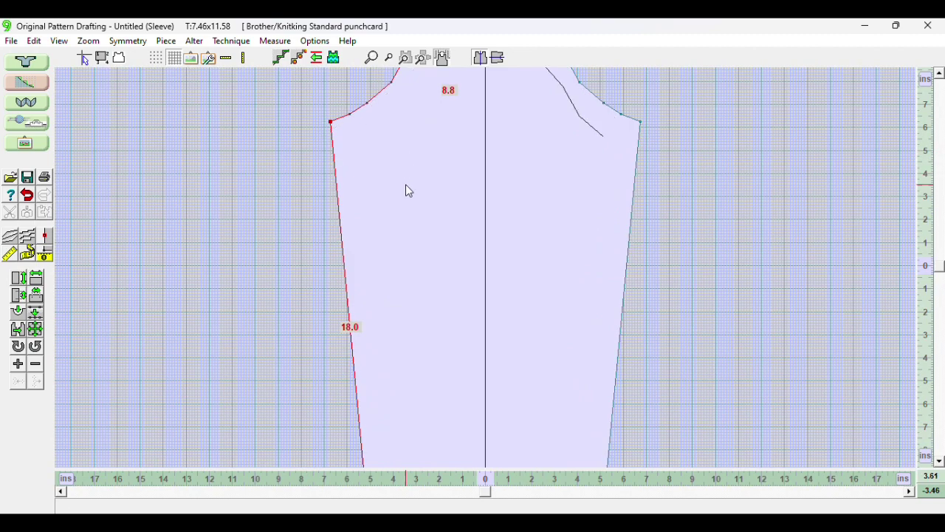
scroll(407, 229, "up", 3)
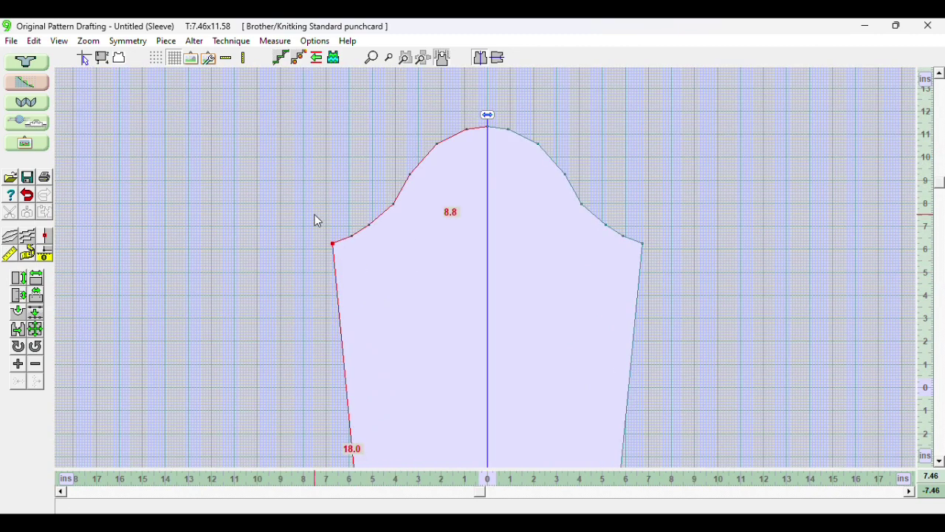
Align the lower-left cap points horizontally to point 12
left_click_drag(314, 214, 361, 268)
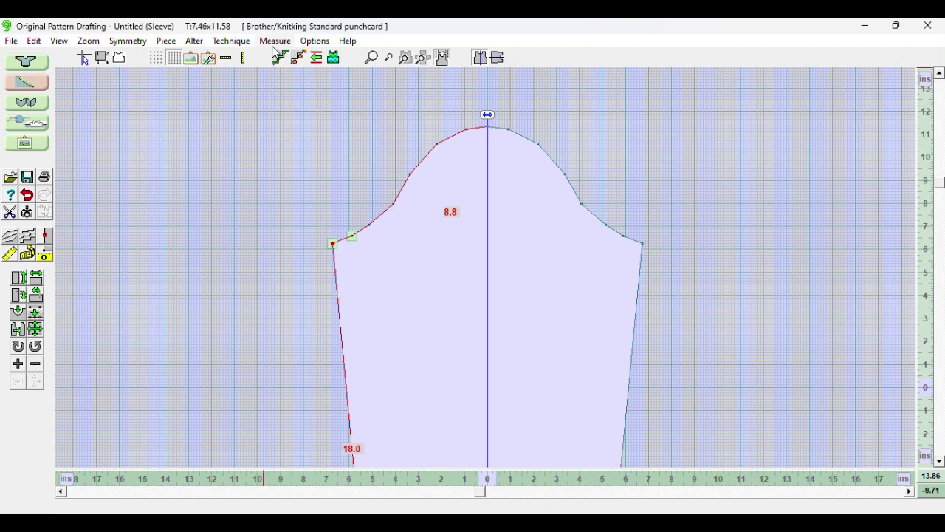
left_click(313, 43)
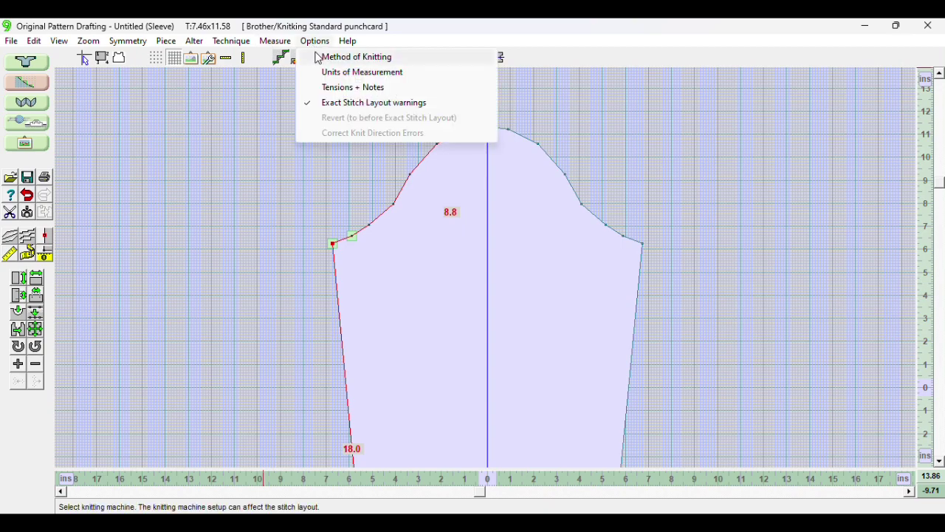
mouse_move(275, 41)
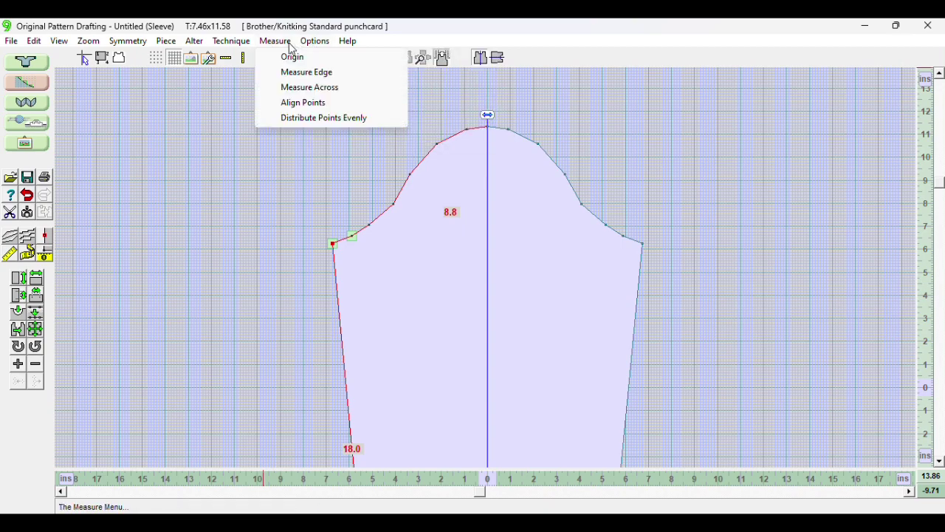
left_click(295, 103)
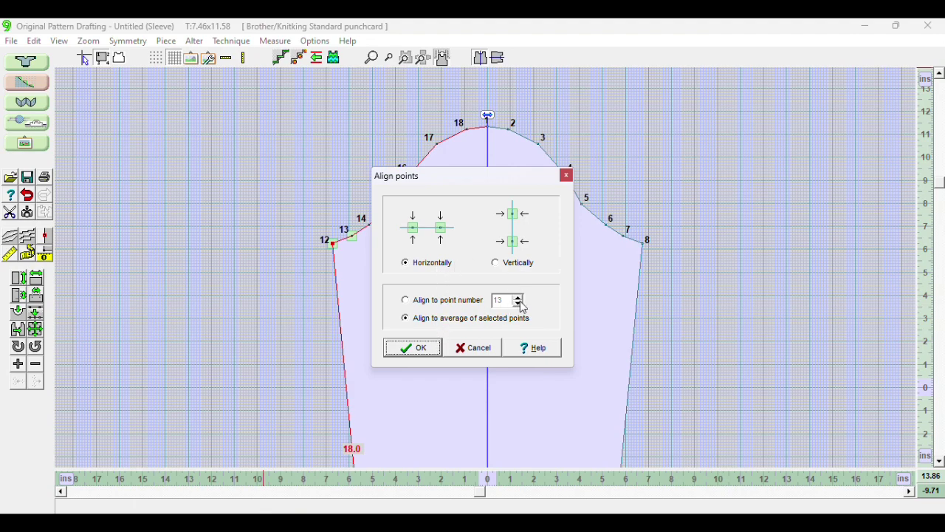
left_click(455, 301)
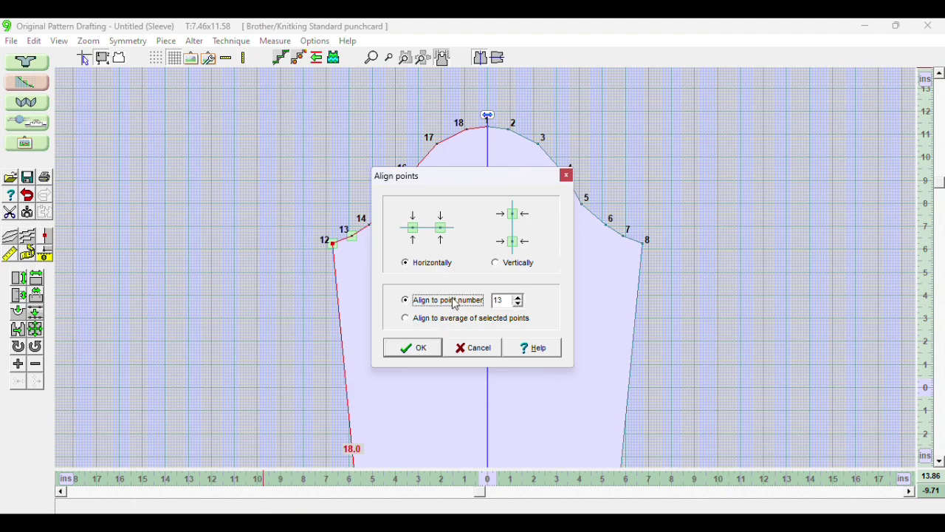
left_click(519, 303)
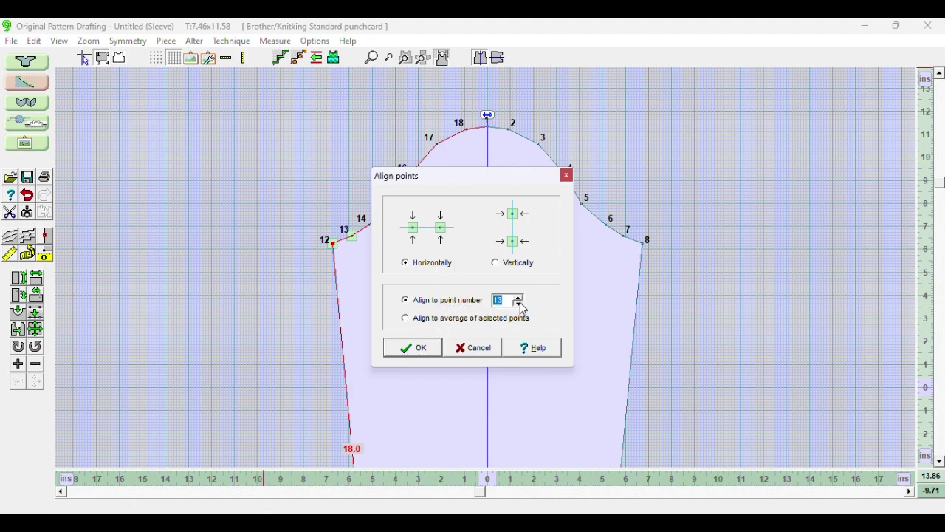
left_click(423, 346)
Nudge a left cap point to reshape the curve toward 9.0 inches
left_click(360, 216)
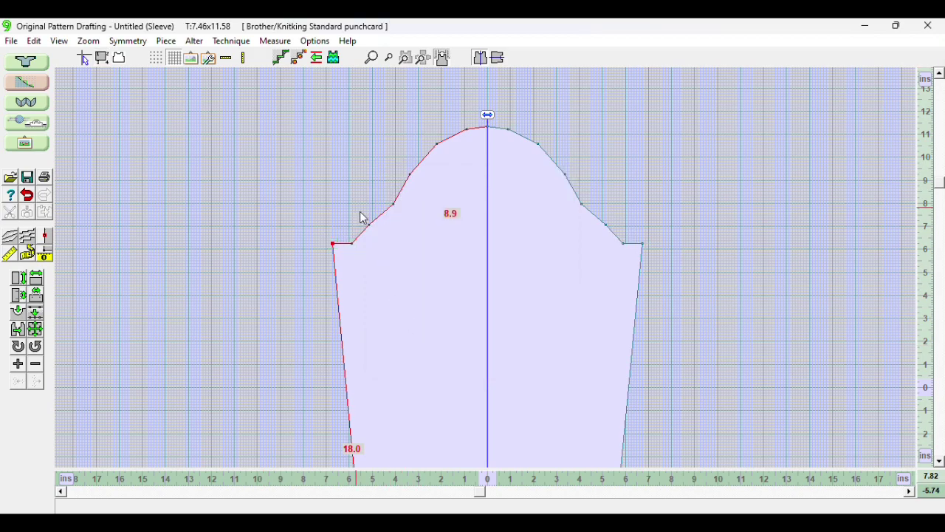
left_click(369, 225)
left_click_drag(373, 224, 377, 228)
left_click(344, 197)
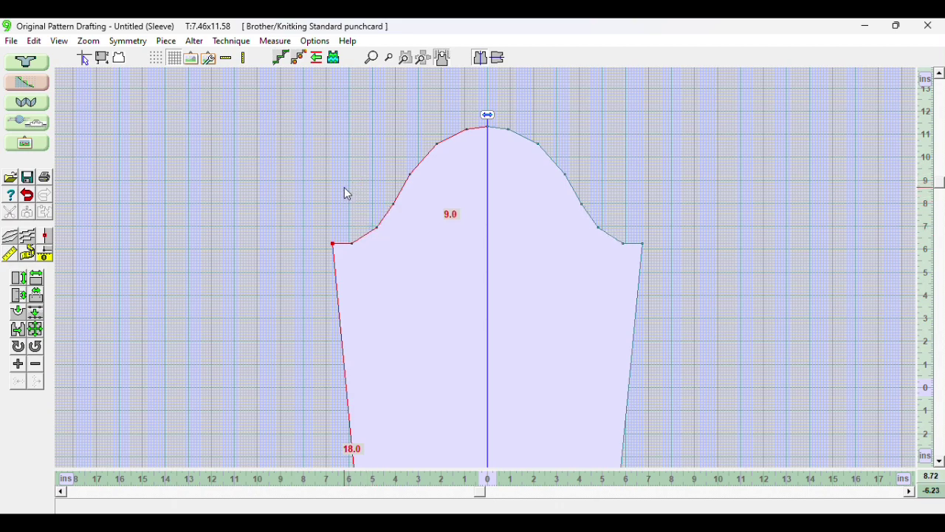
scroll(344, 192, "up", 1)
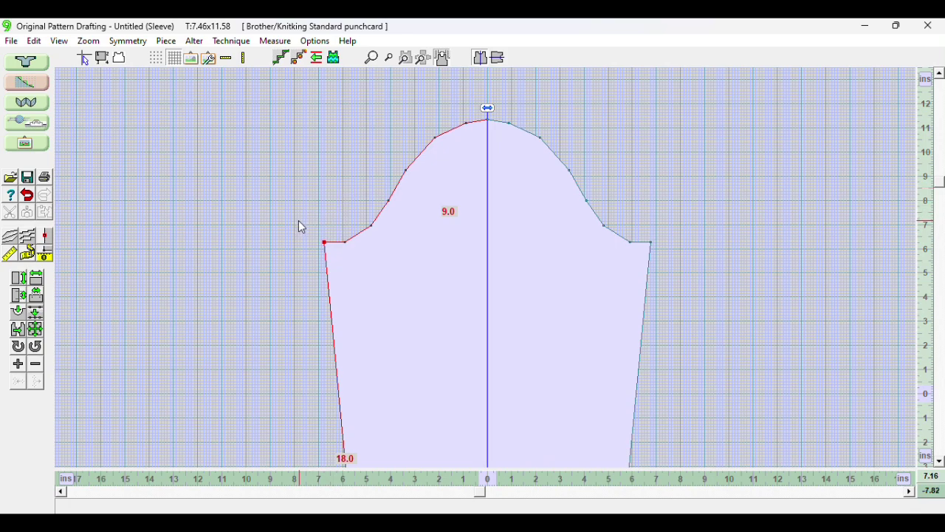
left_click_drag(299, 223, 351, 252)
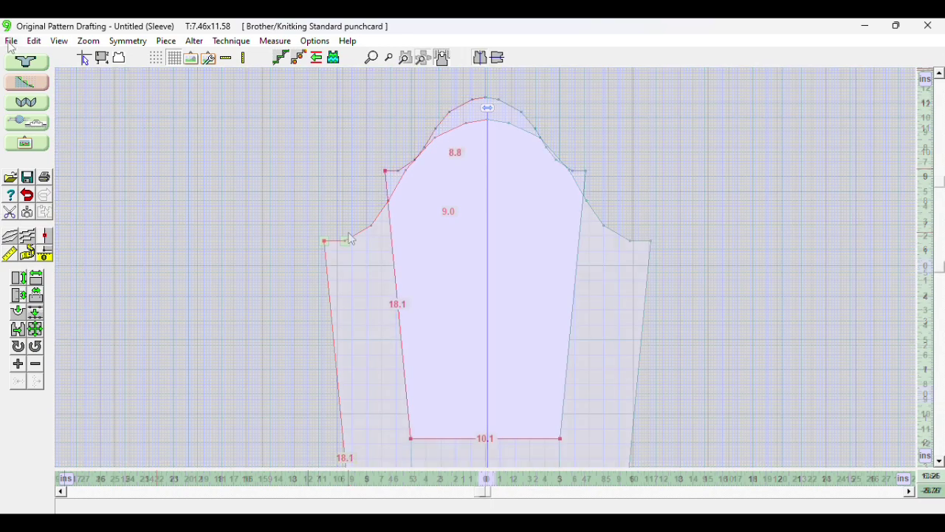
Start printing from the File menu and save the changed sleeve as Test.shp
left_click(11, 43)
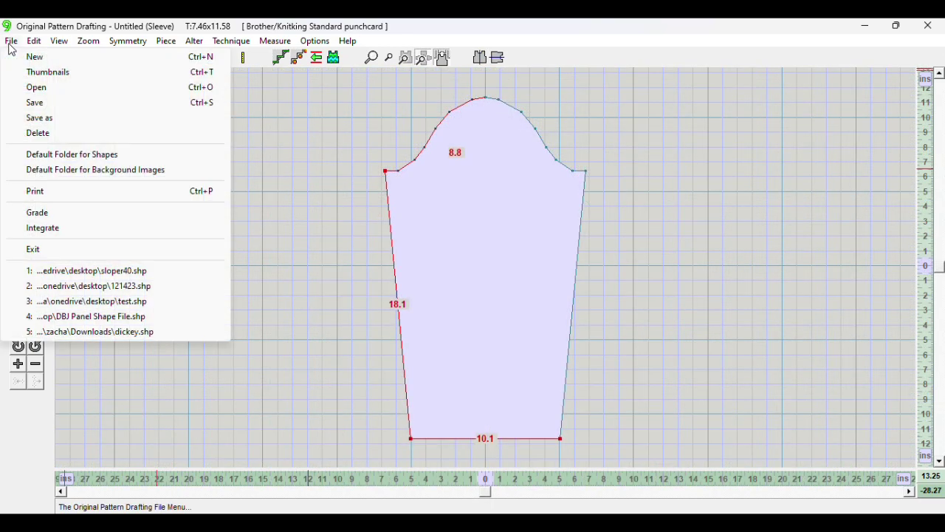
left_click(43, 193)
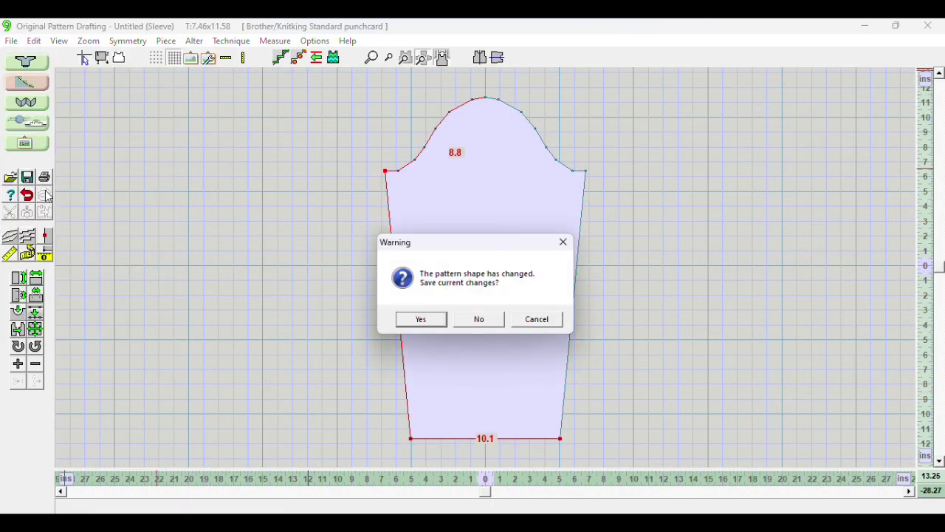
left_click(420, 321)
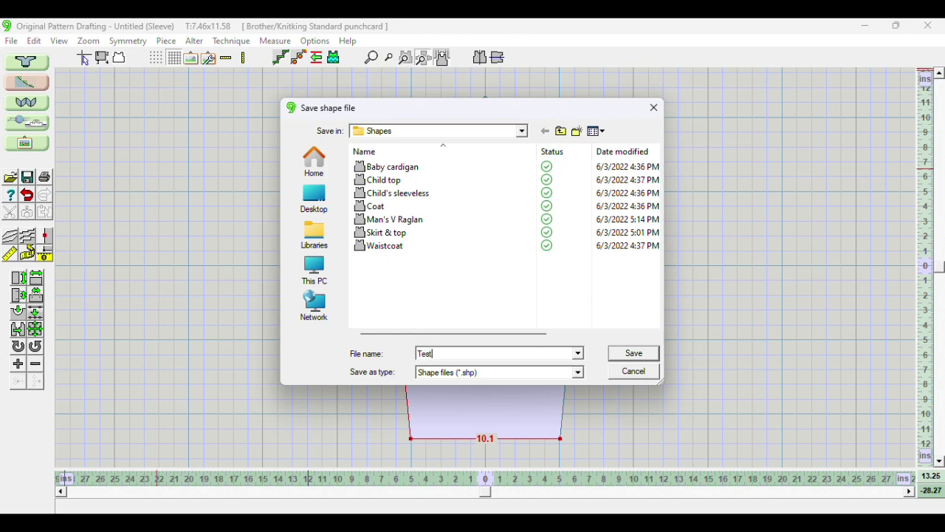
type("Test")
key("Return")
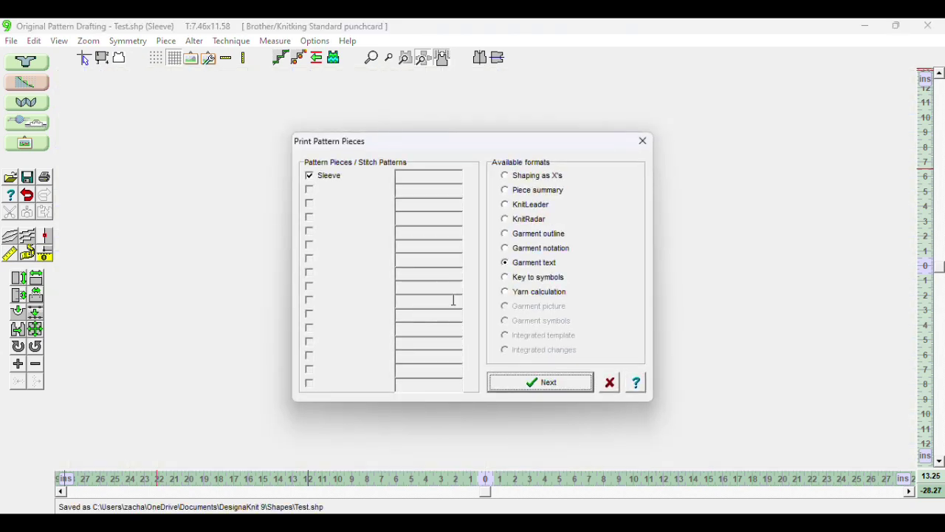
Accept the page setup, garment text layout and right-side start options
left_click(531, 384)
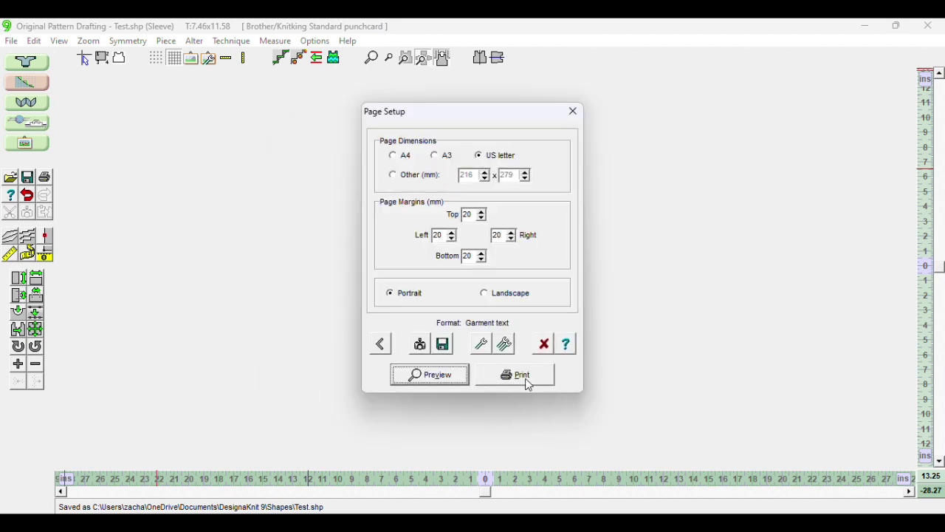
left_click(481, 345)
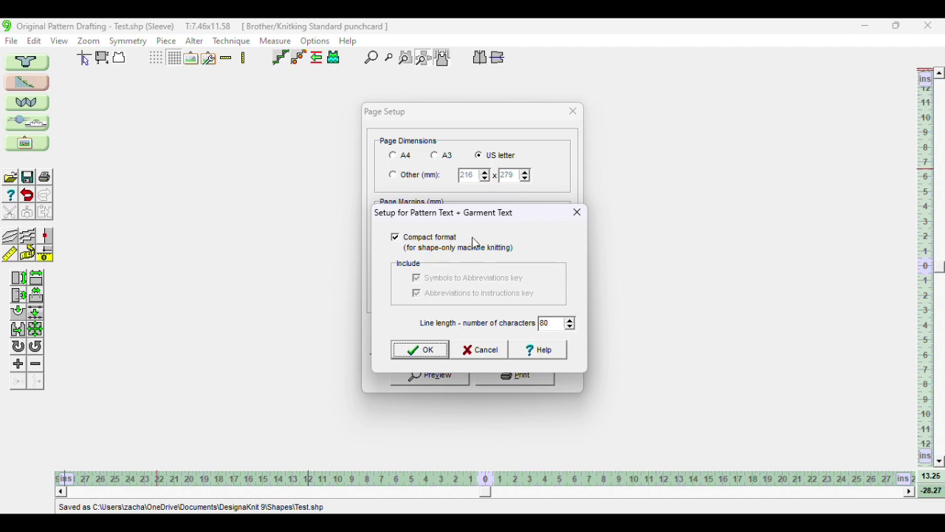
left_click(432, 356)
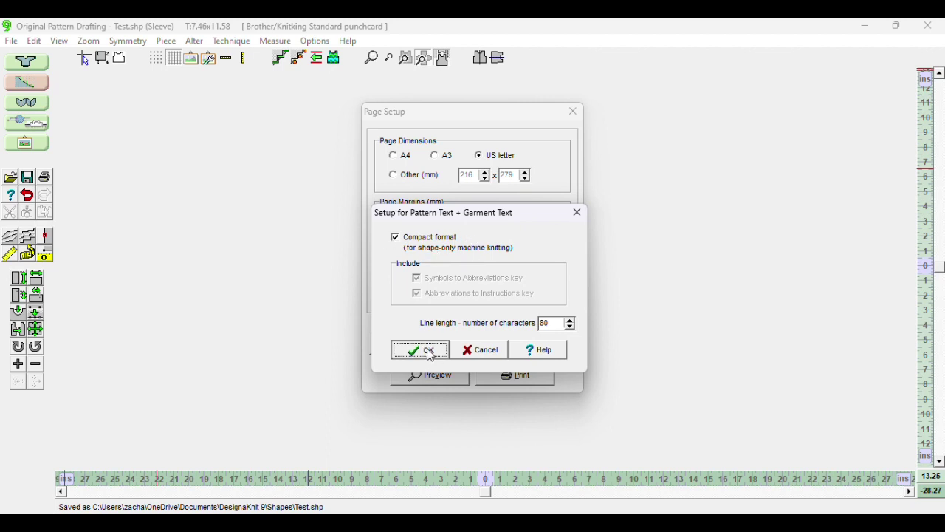
left_click(510, 378)
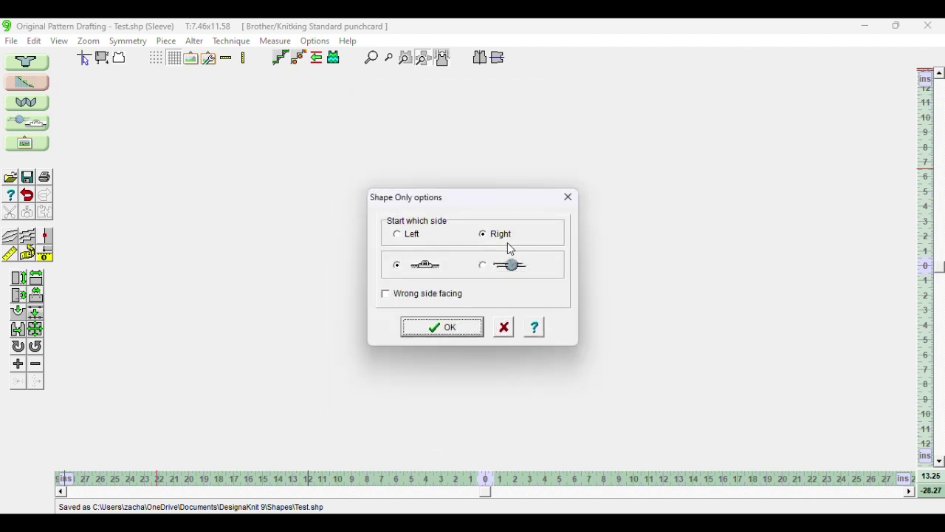
left_click(448, 330)
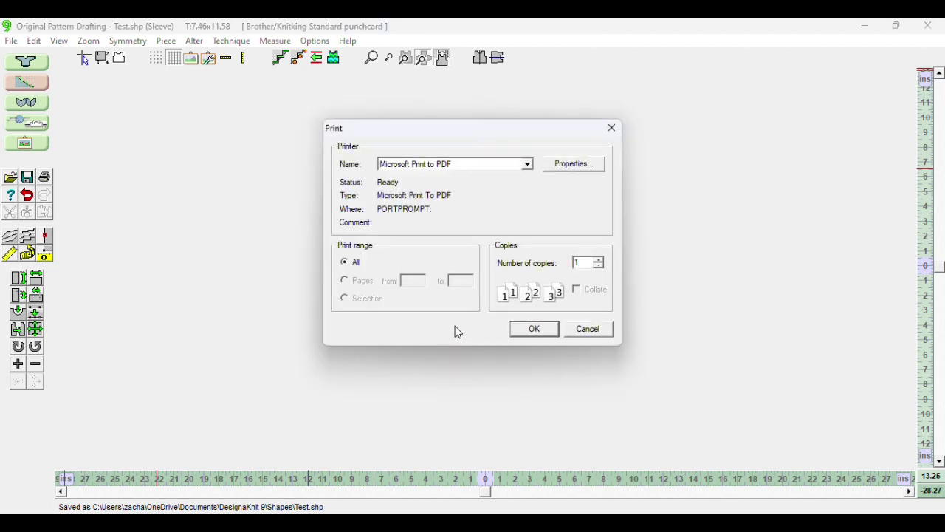
Print with Microsoft Print to PDF, saving as Sleeve on the Desktop
left_click(527, 165)
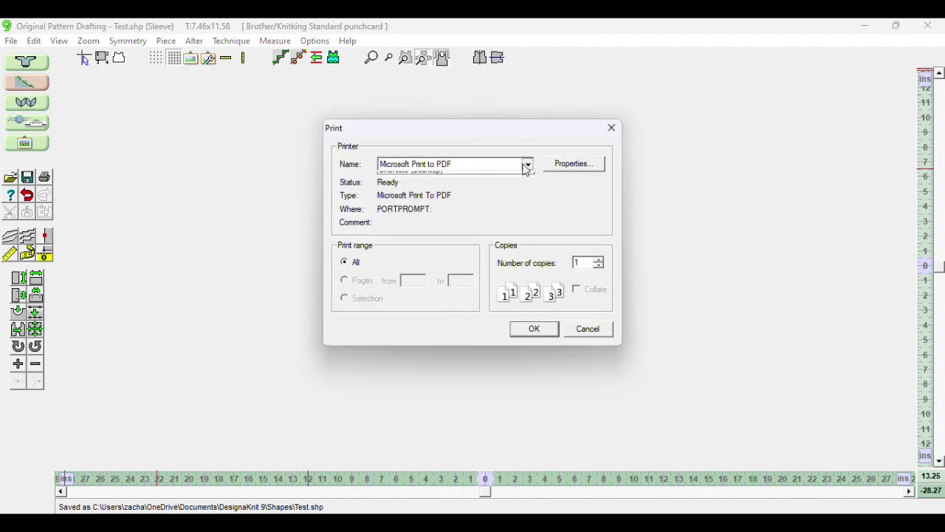
left_click(494, 176)
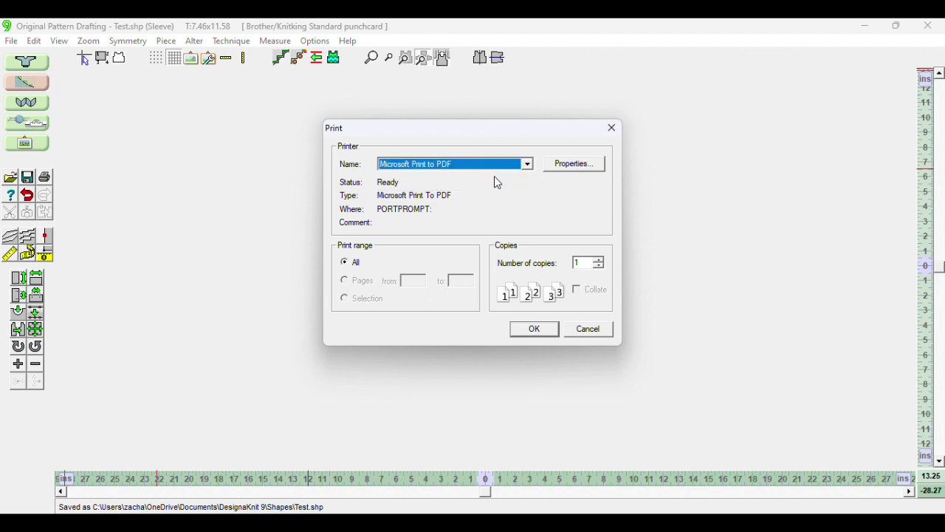
left_click(534, 328)
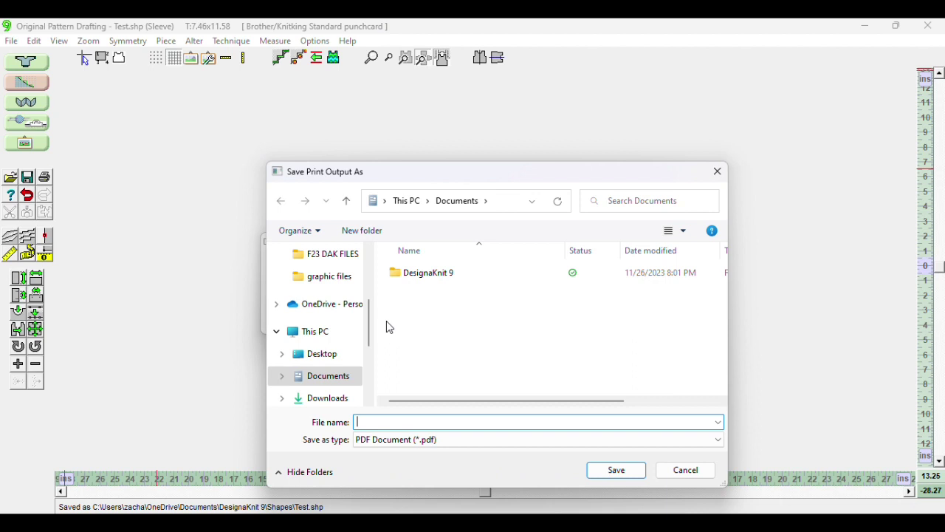
left_click(323, 354)
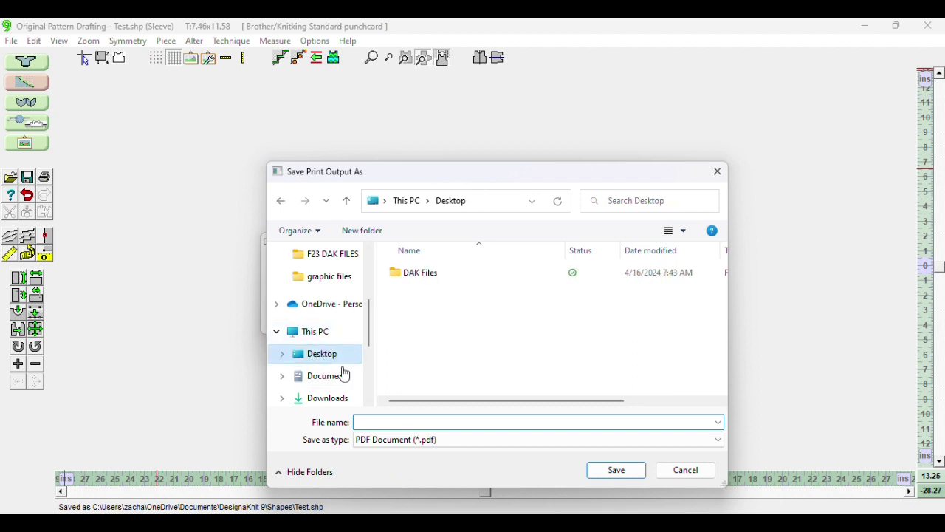
left_click(374, 420)
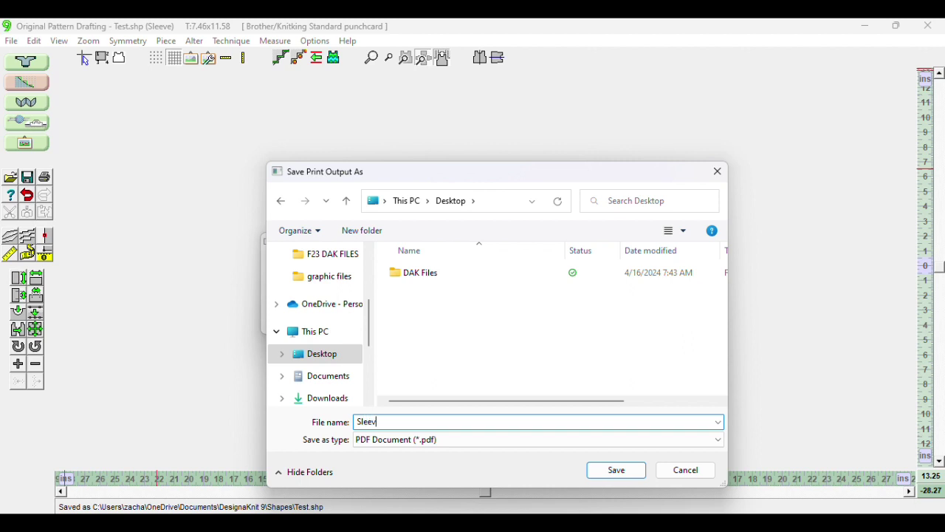
type("Sleeve")
key("Return")
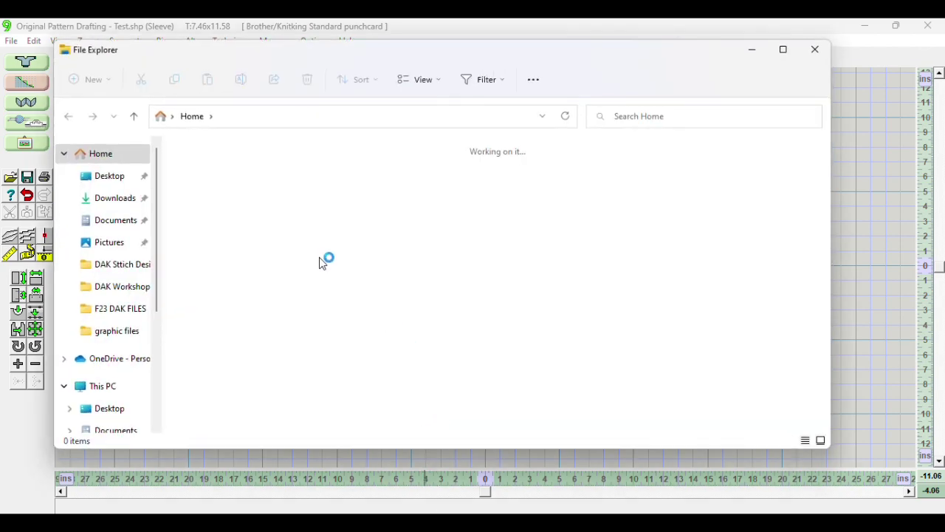
Open the Sleeve PDF from the Desktop folder in File Explorer
left_click(115, 178)
double_click(219, 189)
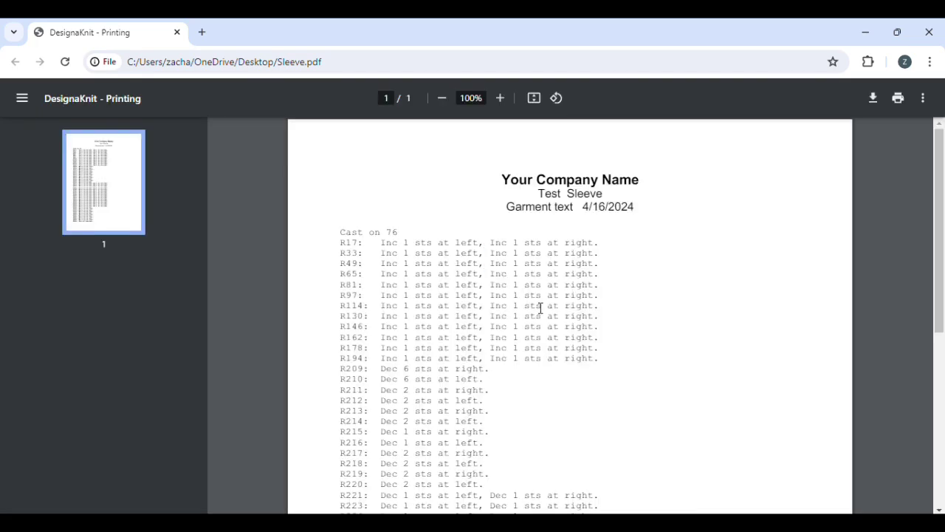
Zoom the Sleeve PDF in twice and scroll through the row-by-row instructions to the end
left_click(501, 101)
left_click(502, 100)
scroll(519, 330, "down", 1)
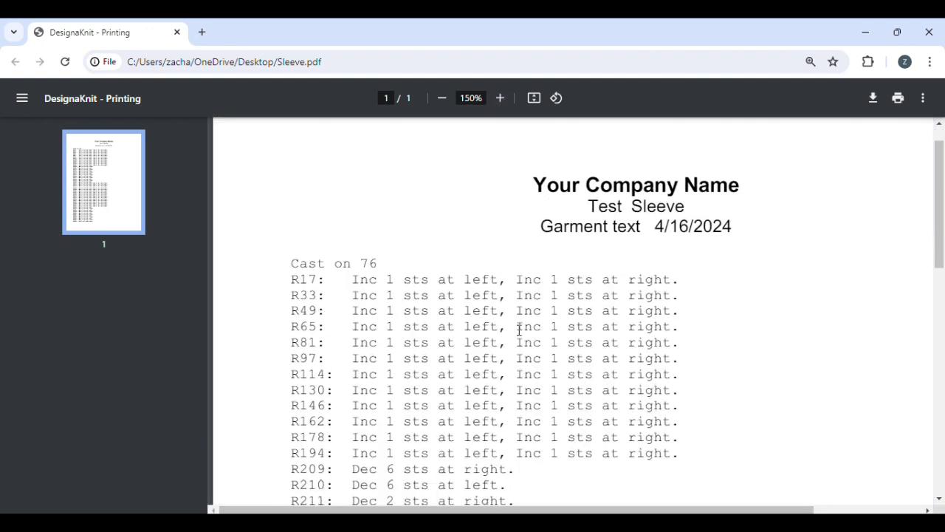
scroll(519, 329, "up", 1)
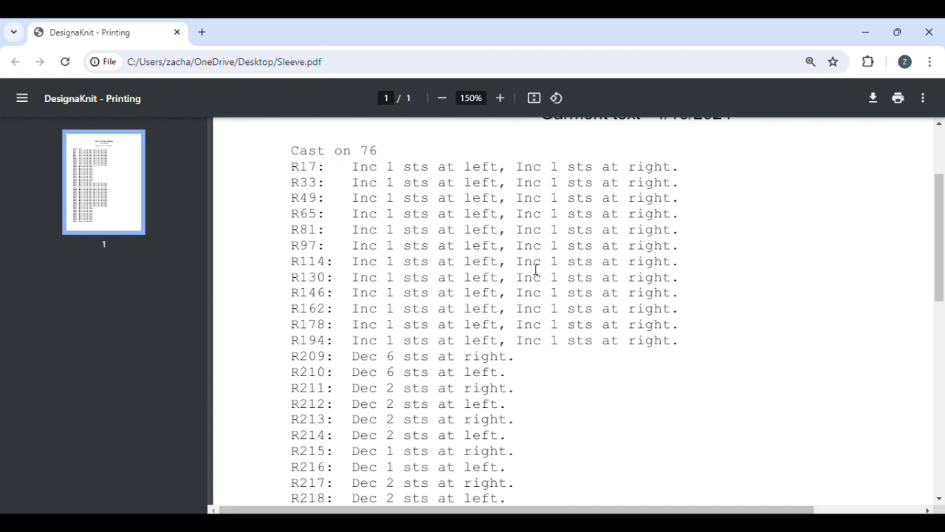
scroll(536, 270, "down", 2)
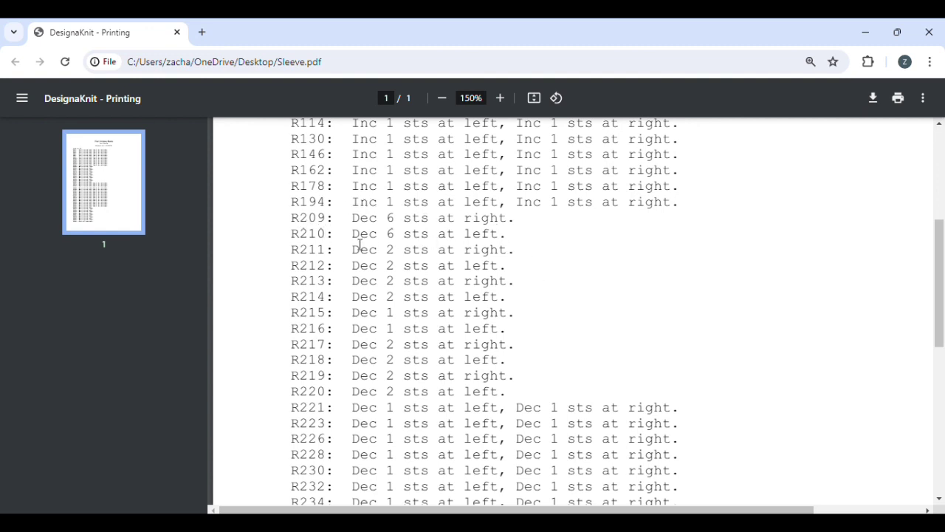
scroll(379, 294, "down", 5)
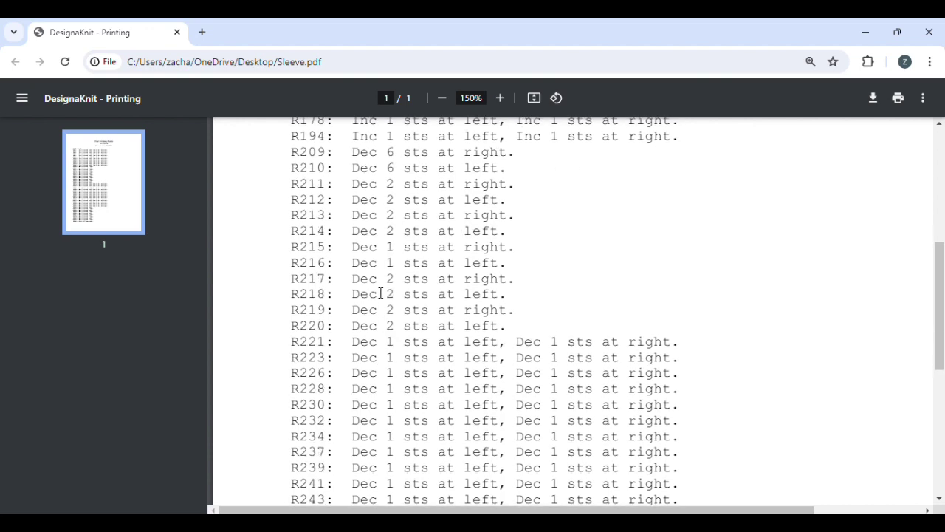
scroll(382, 286, "down", 2)
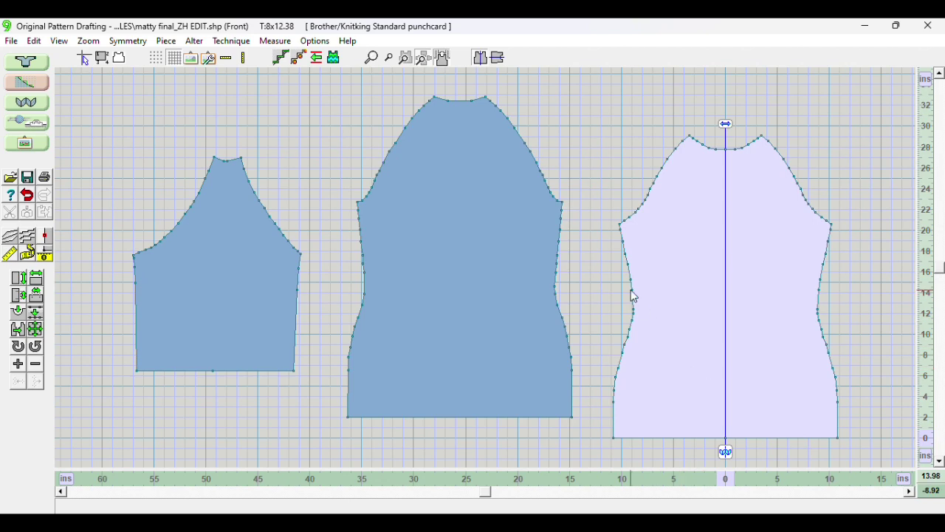
Measure the Front and Back left side seams at 21.0 each and the Back raglan edge at 12.8
left_click(27, 253)
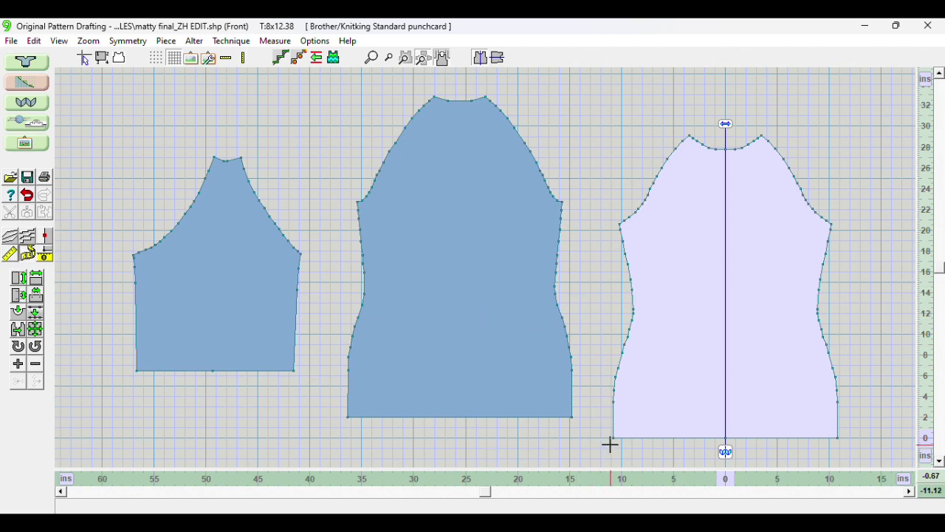
left_click(620, 225)
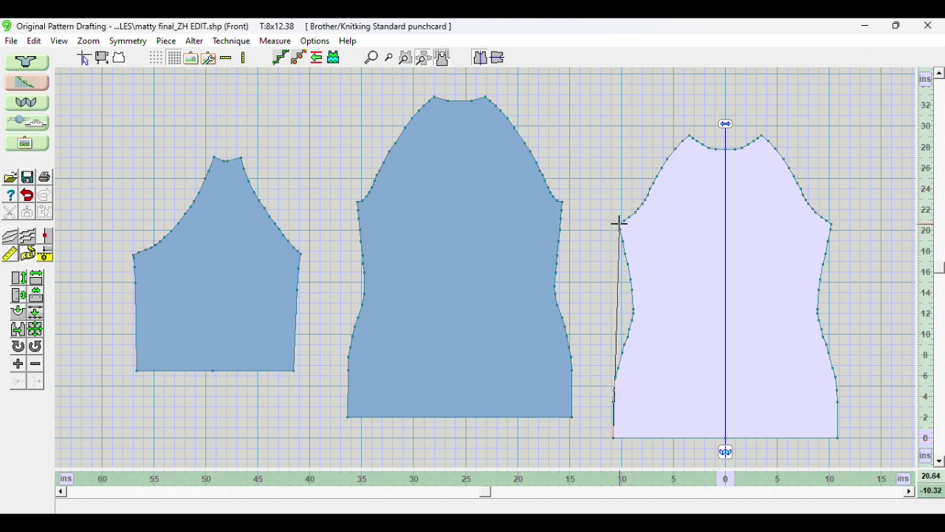
left_click(431, 276)
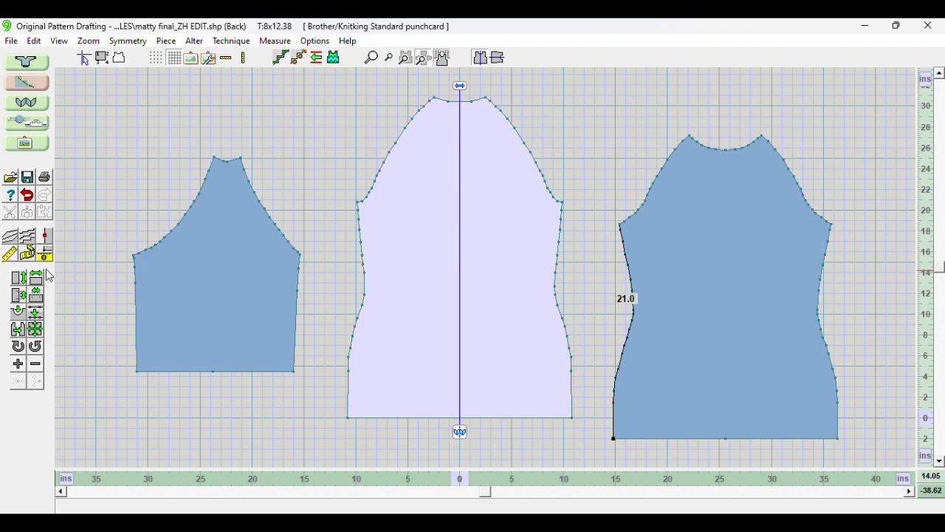
left_click(28, 255)
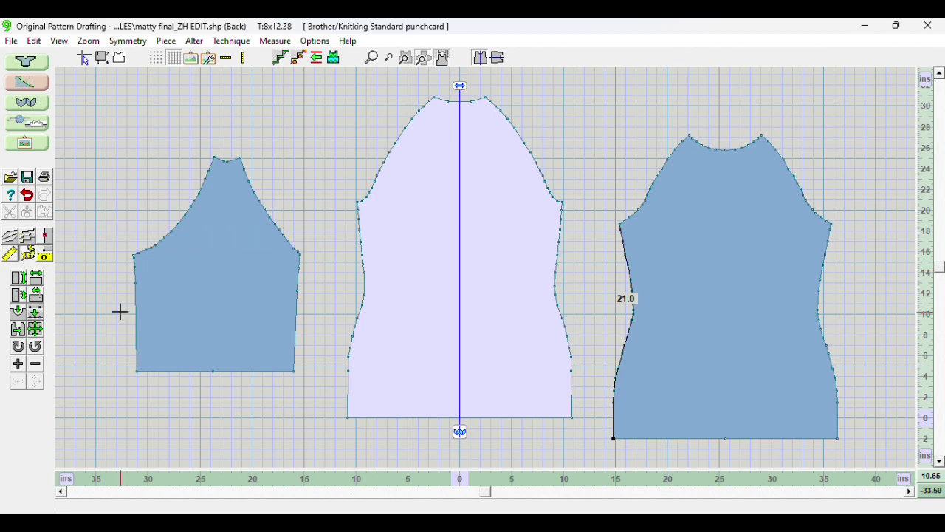
left_click(350, 410)
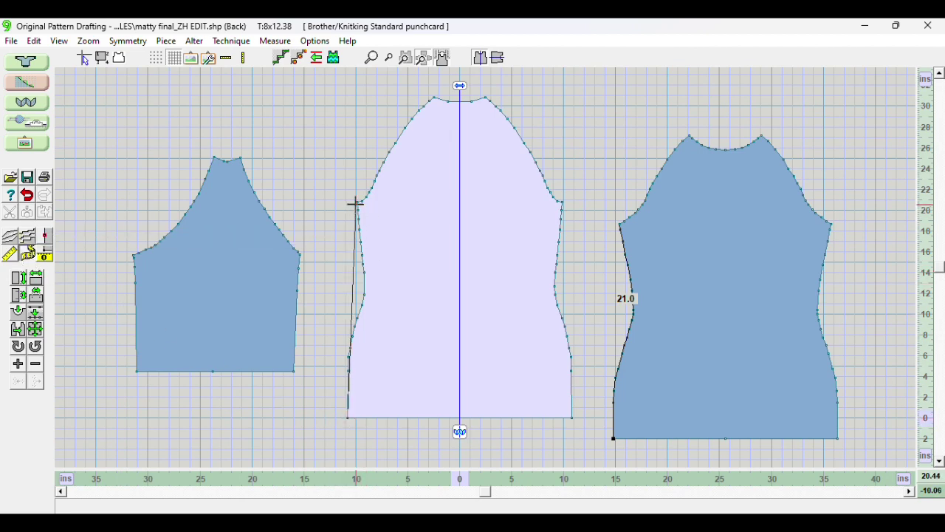
left_click(355, 205)
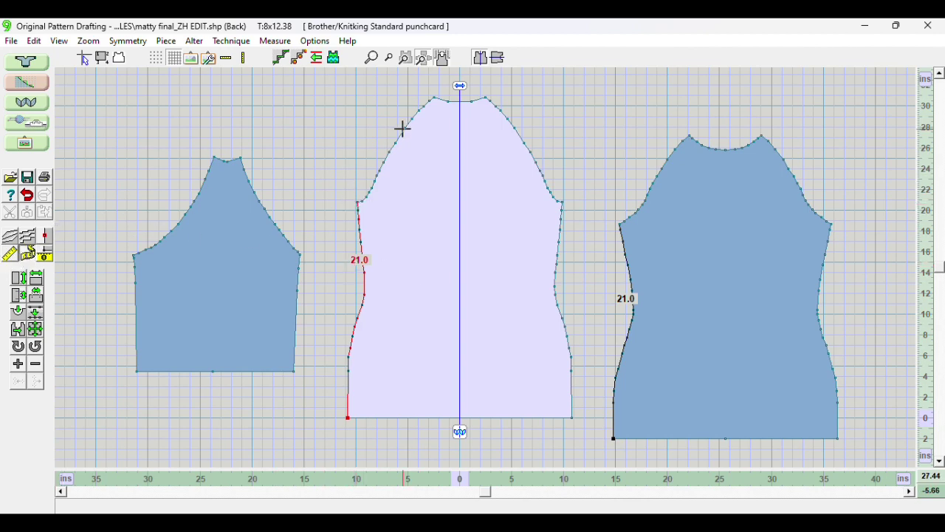
left_click(433, 96)
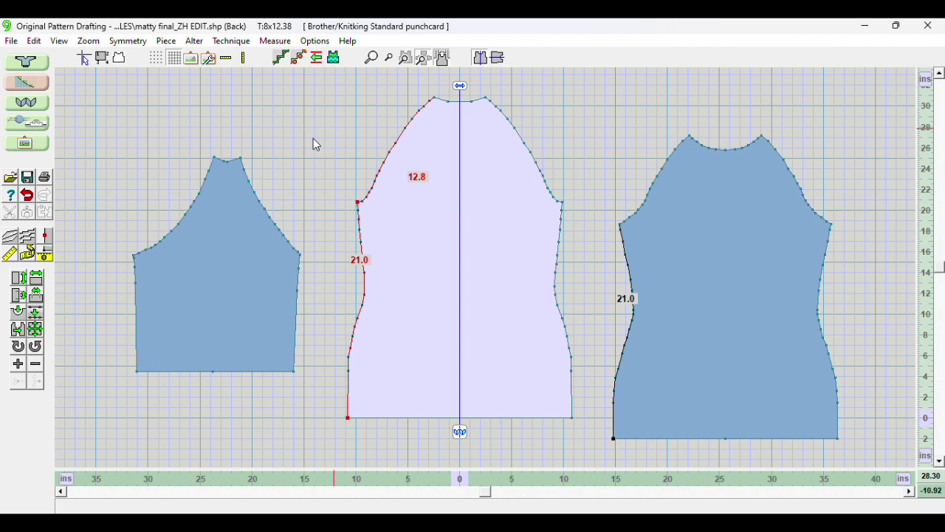
left_click(201, 265)
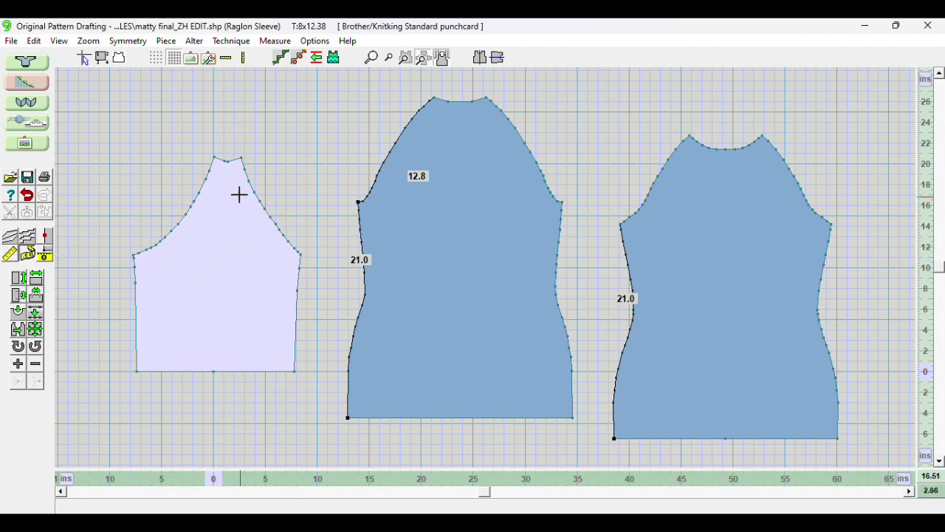
Measure the sleeve's right raglan cap edge and the front's raglan edge
left_click(301, 254)
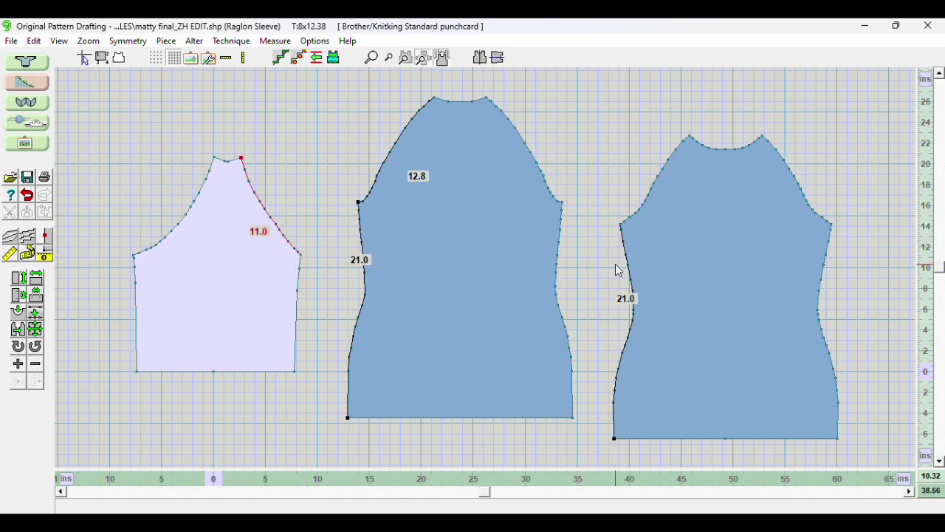
left_click(661, 250)
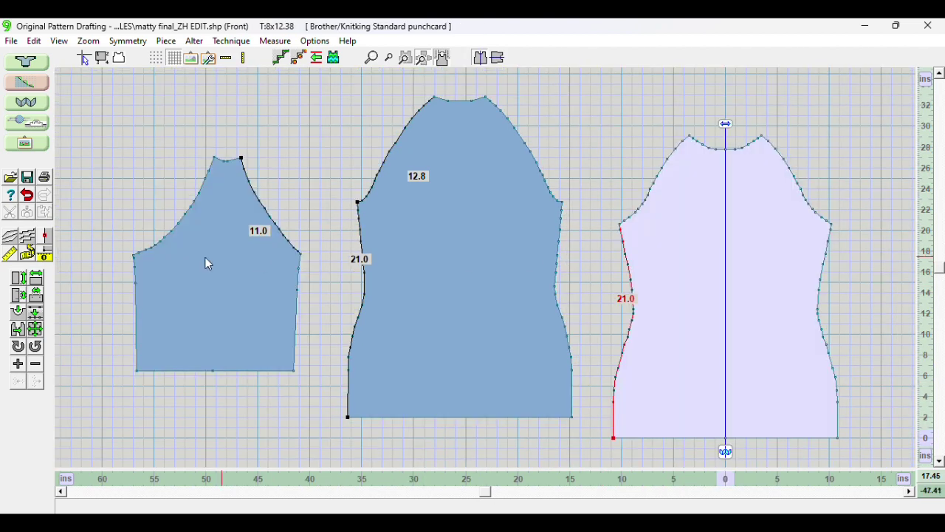
left_click(27, 253)
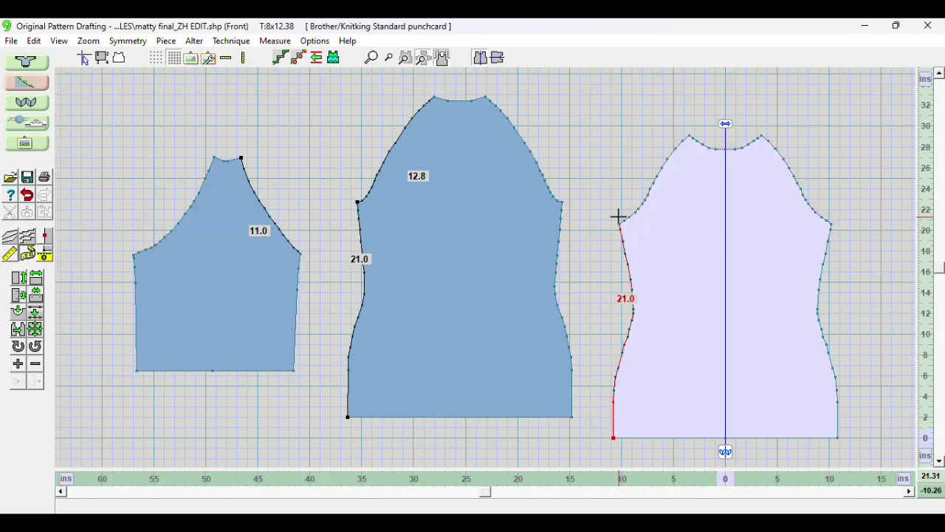
left_click(686, 138)
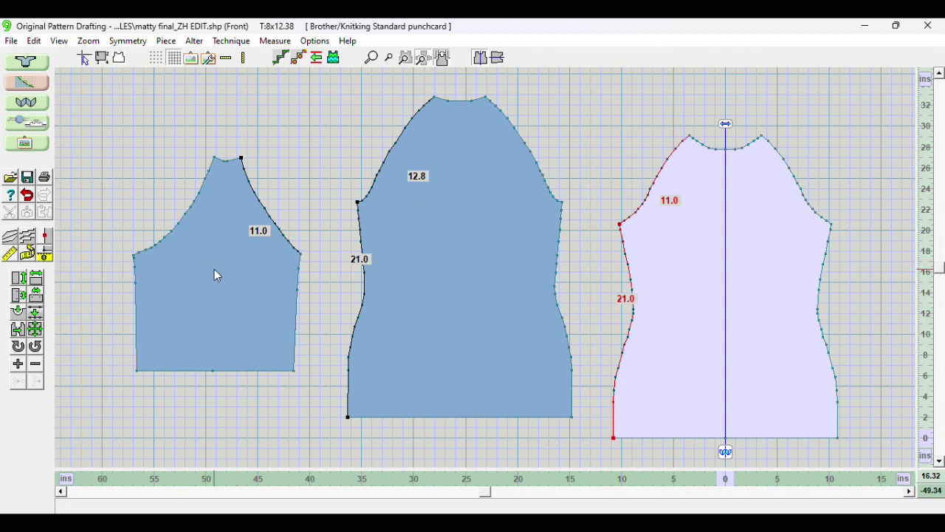
Measure the sleeve's left raglan edge, redoing the 12.1 reading to get 12.7
left_click(215, 275)
left_click(28, 253)
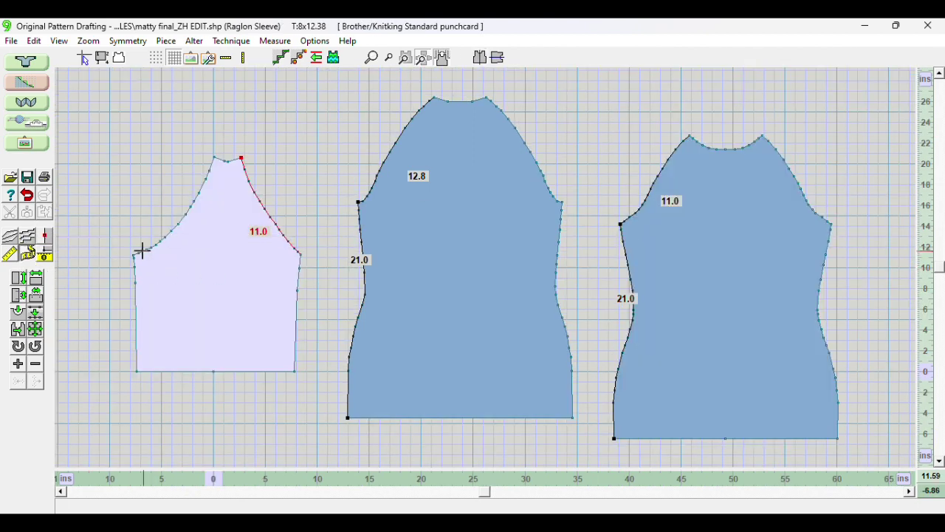
left_click(133, 254)
left_click(212, 156)
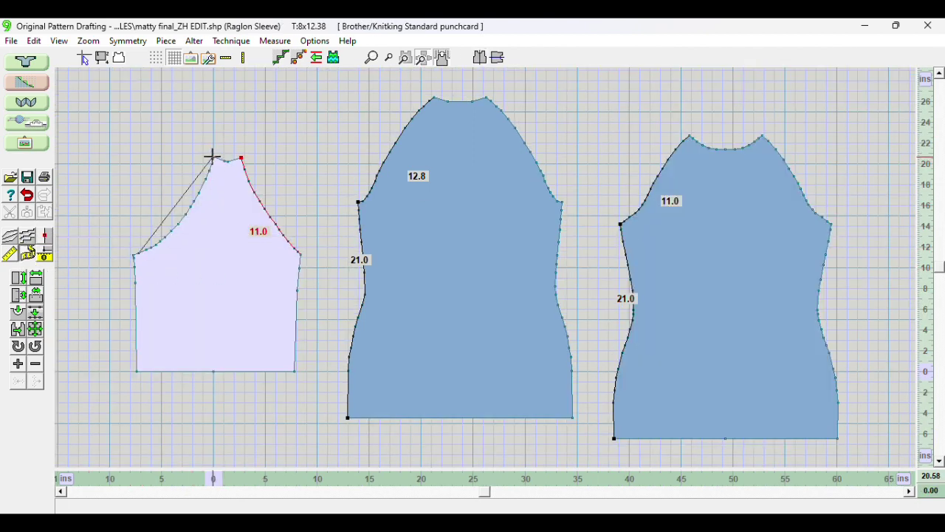
left_click(212, 156)
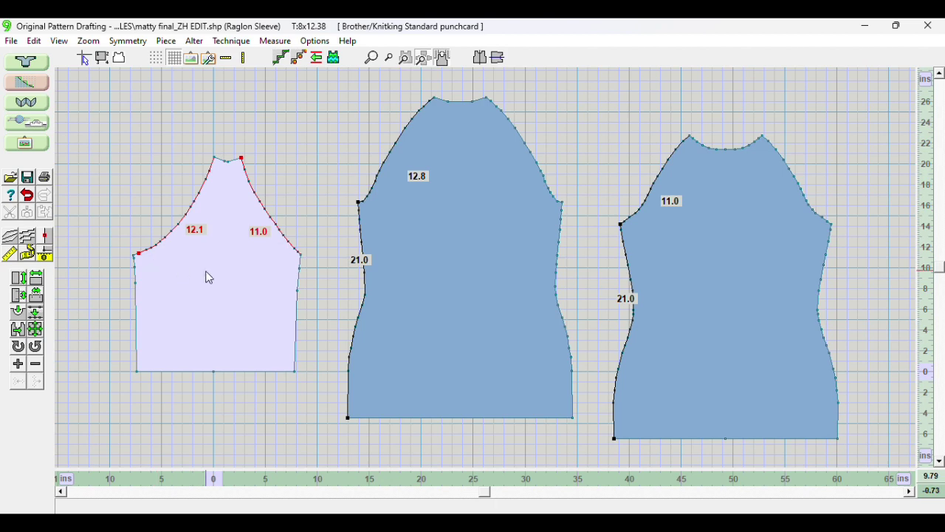
left_click(29, 238)
left_click(137, 253)
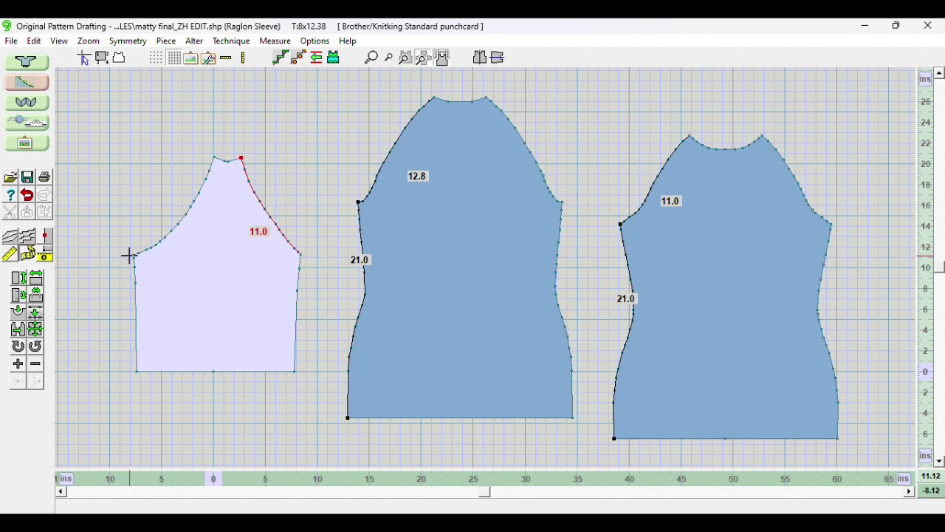
left_click(211, 153)
left_click(211, 153)
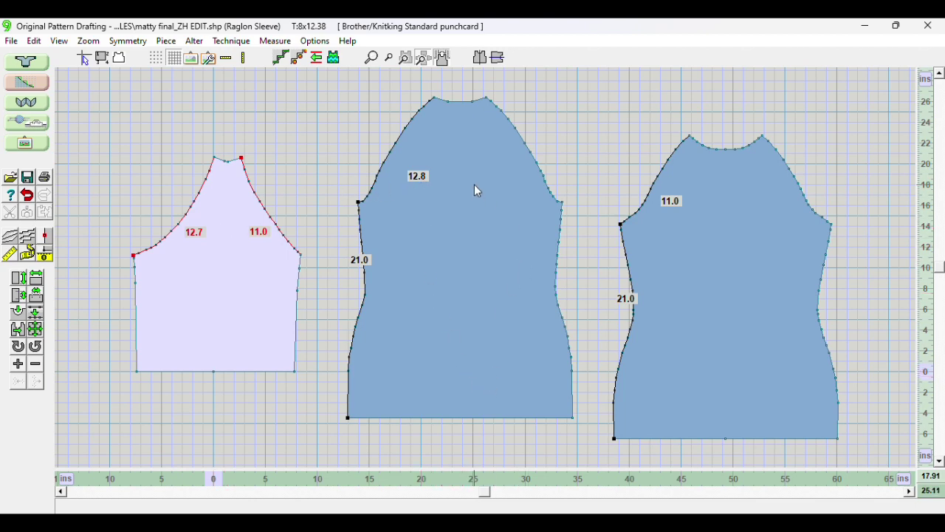
Measure across the sleeve cap top (2.7) and clear the 11.0 measurement
left_click(213, 157)
left_click(241, 158)
left_click(452, 96)
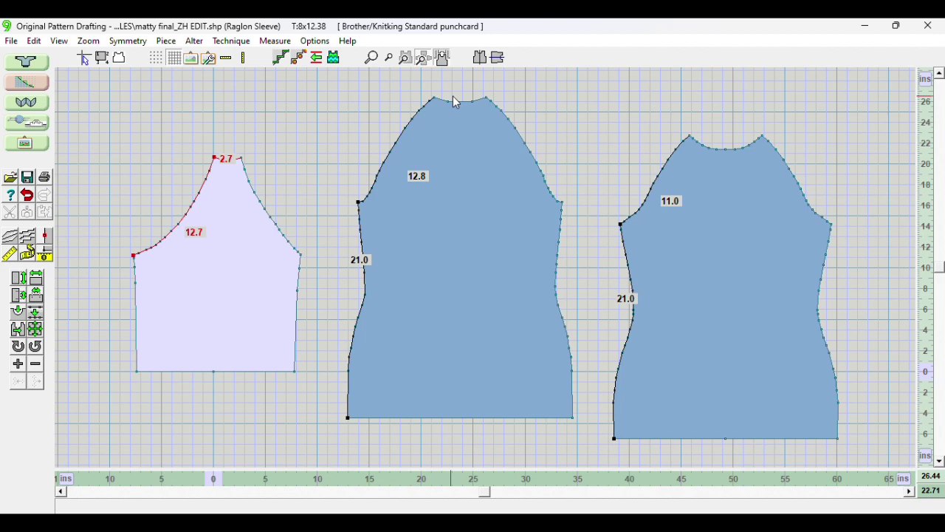
Undo the 3.7 back neckline reading and remeasure the back neckline at 5.1
left_click(464, 141)
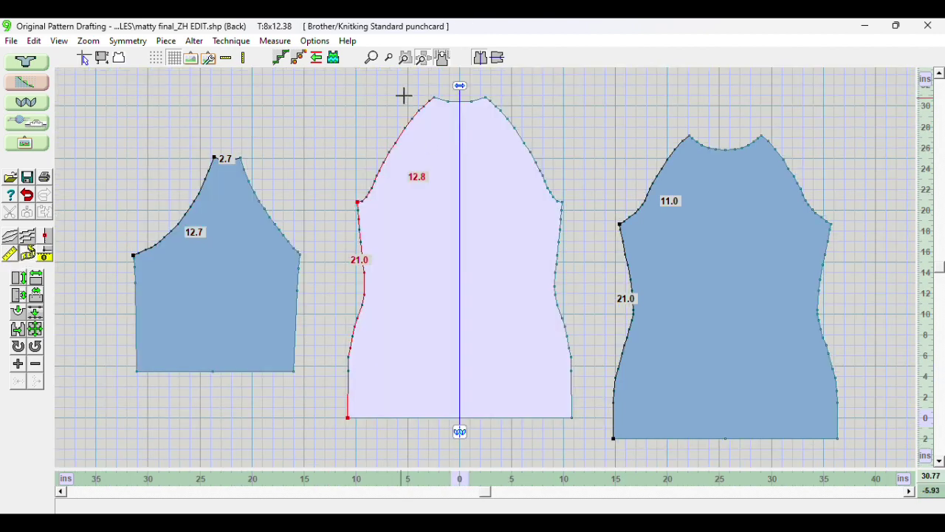
left_click(448, 101)
left_click(485, 97)
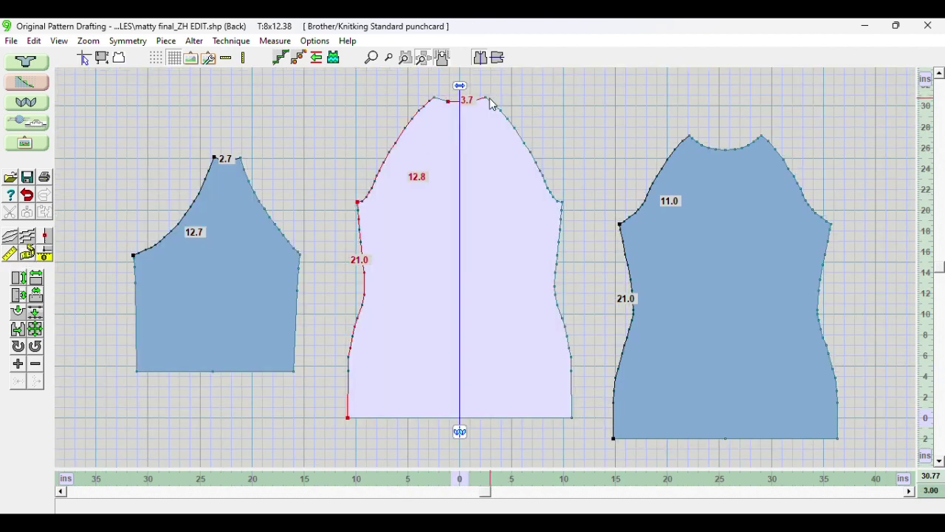
key("ctrl+z")
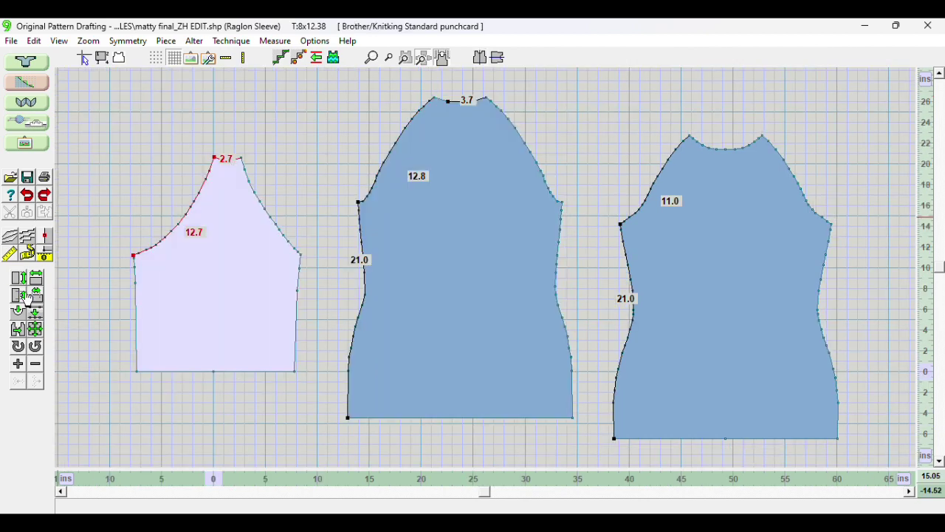
left_click(449, 230)
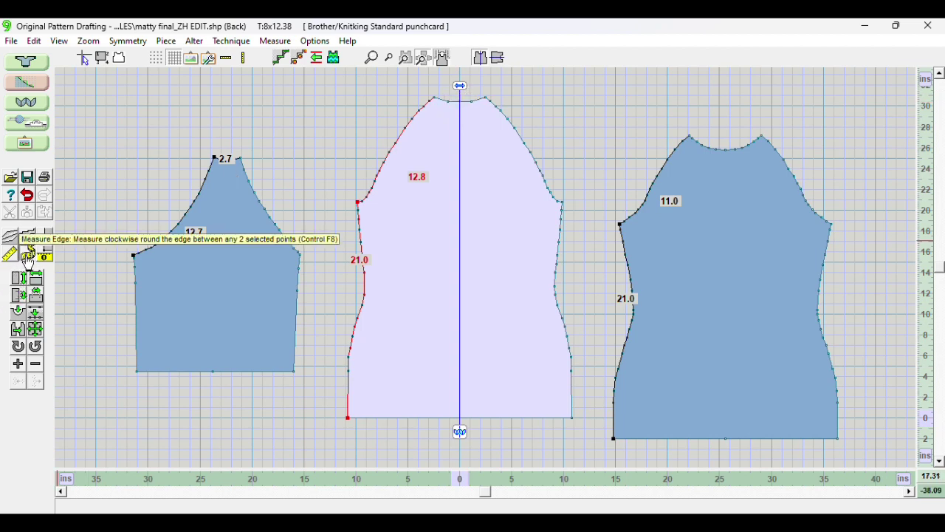
left_click(24, 255)
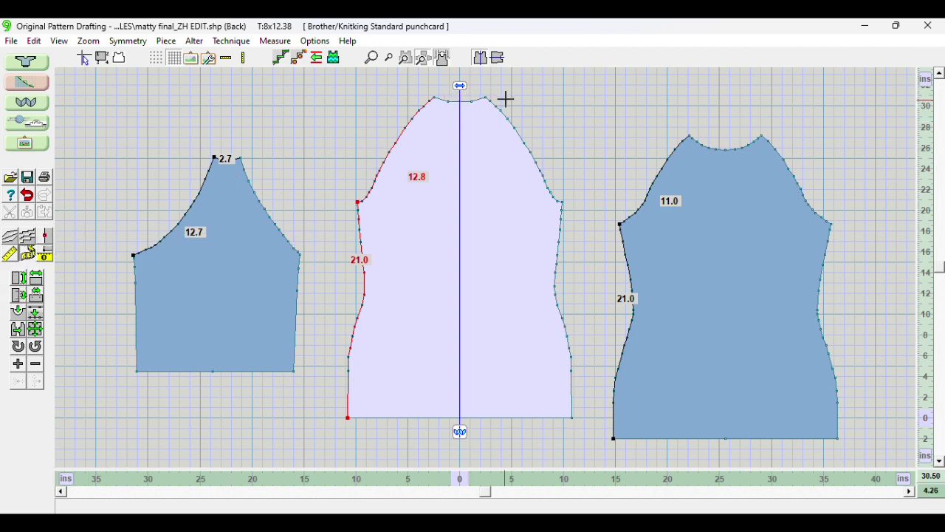
left_click(434, 96)
left_click(487, 97)
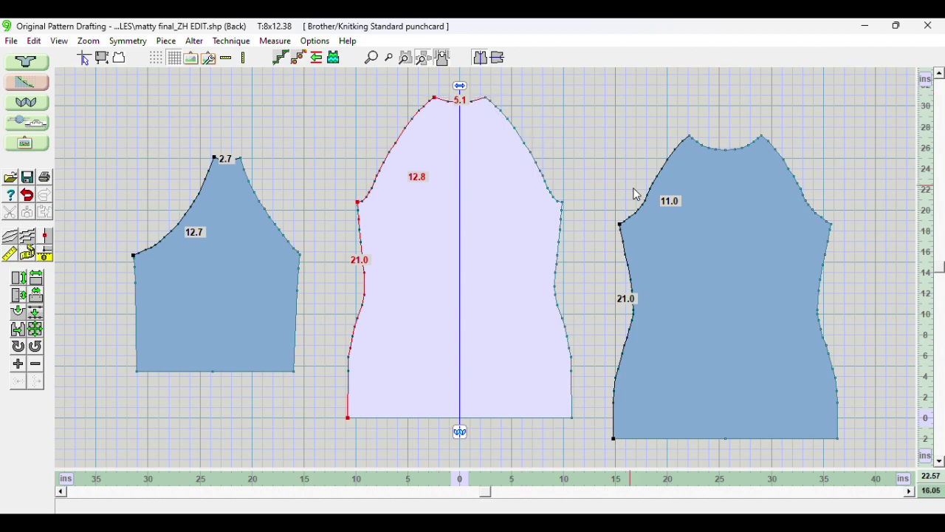
Measure the front neckline at 7.7 inches
left_click(757, 201)
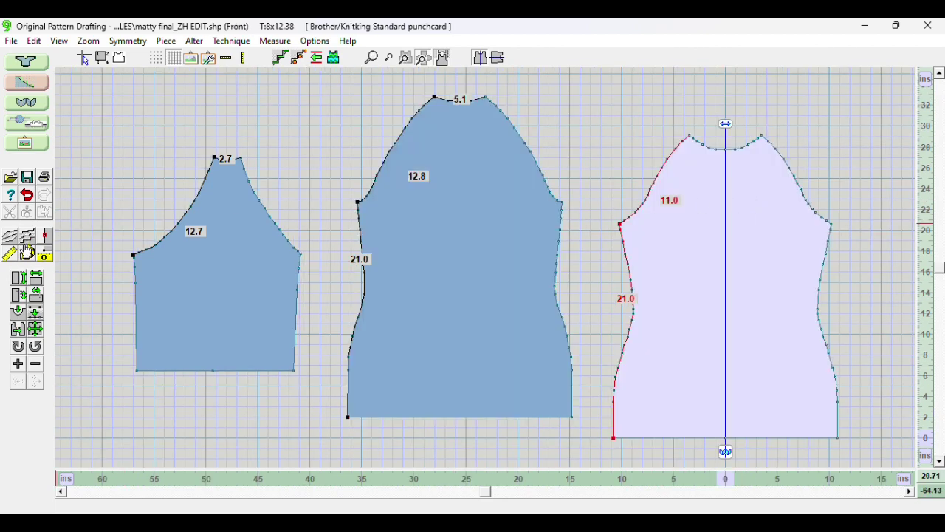
left_click(30, 255)
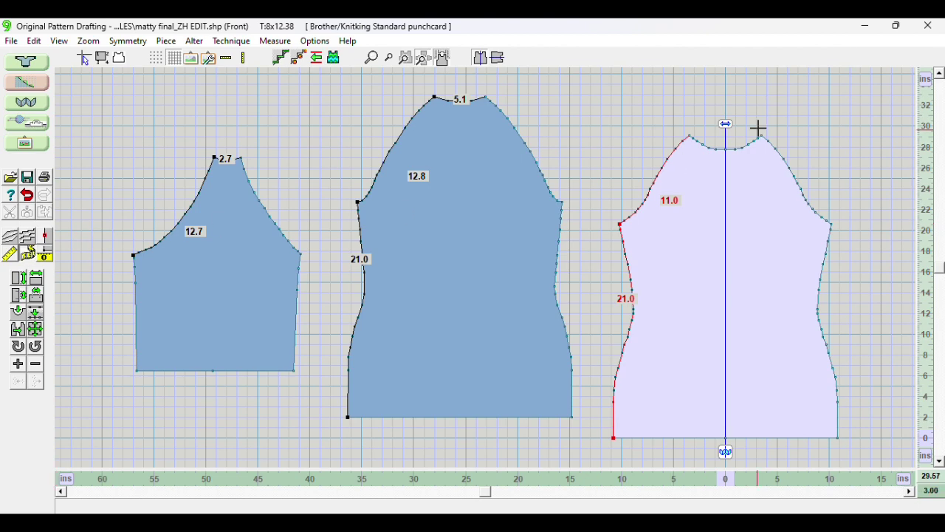
left_click(687, 135)
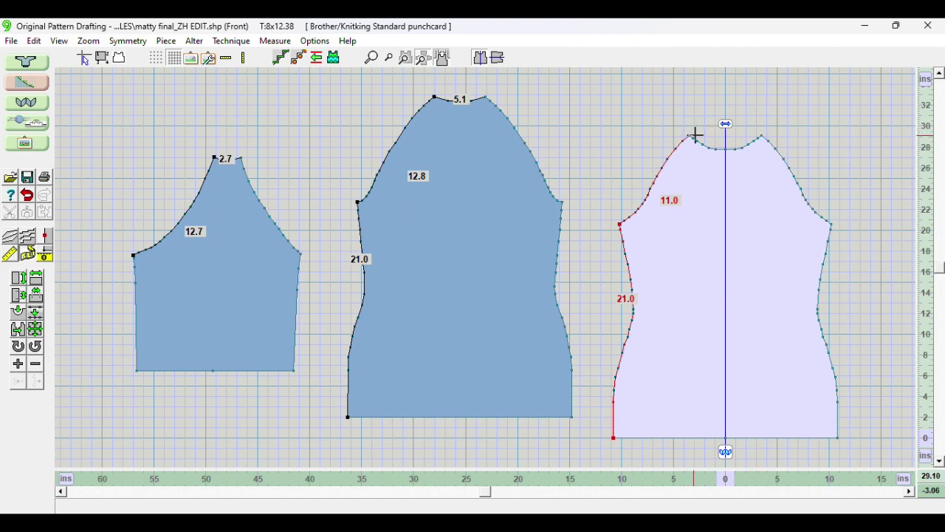
left_click(762, 136)
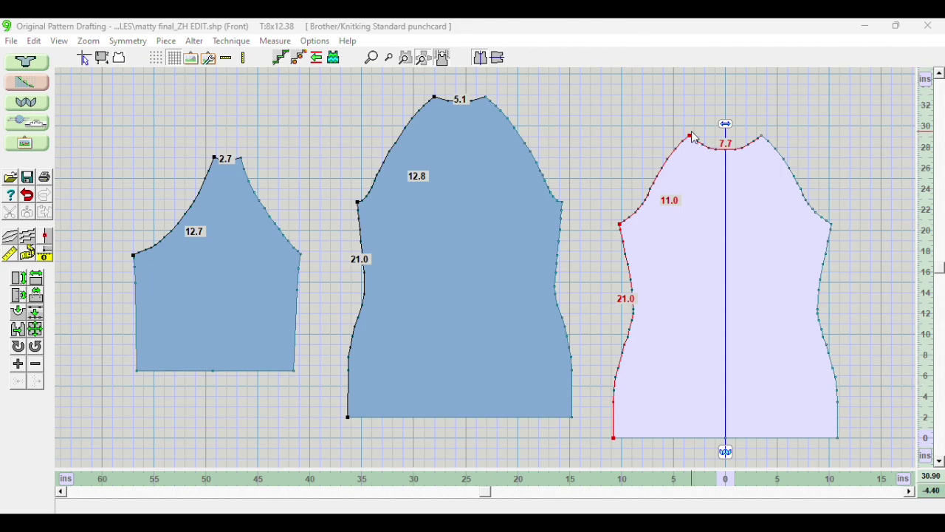
left_click(725, 222)
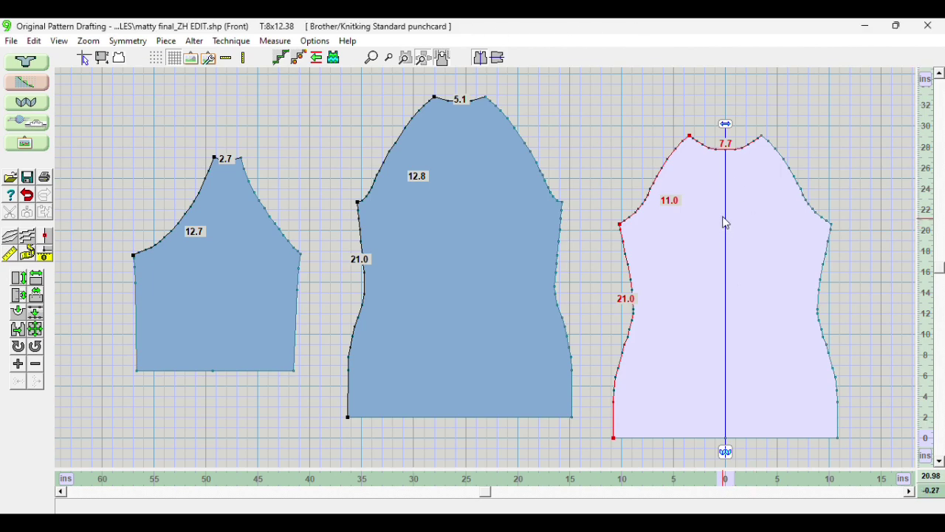
Adjust the outline points on the front raglan edge to smooth out its kink
left_click(669, 175)
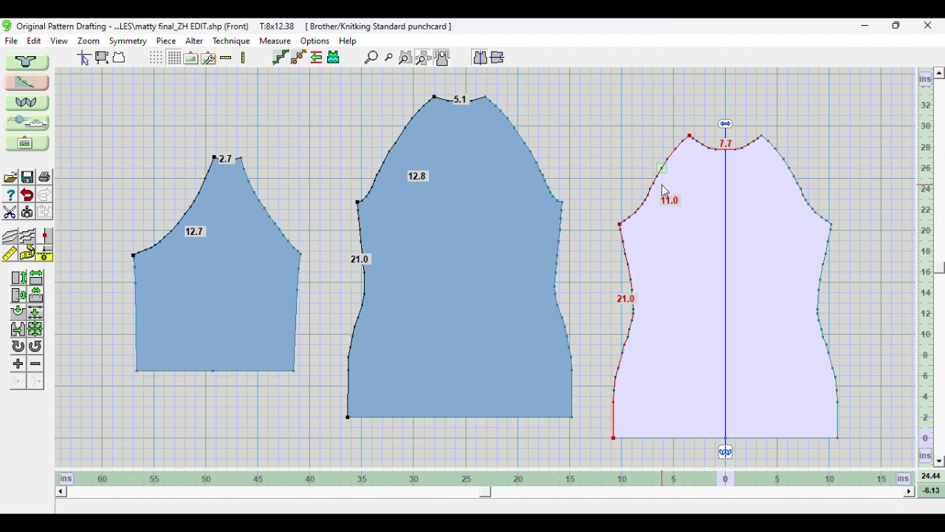
left_click(655, 187)
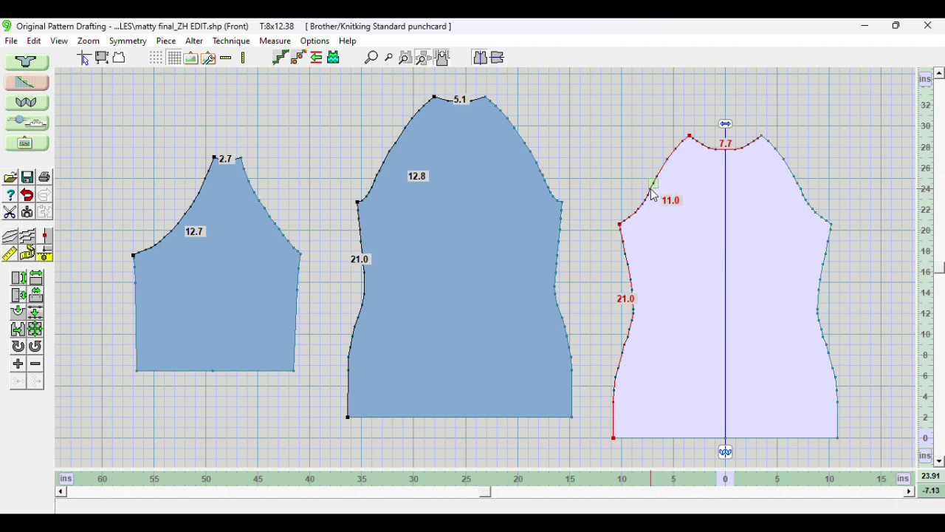
left_click(654, 186)
left_click(650, 198)
left_click(647, 207)
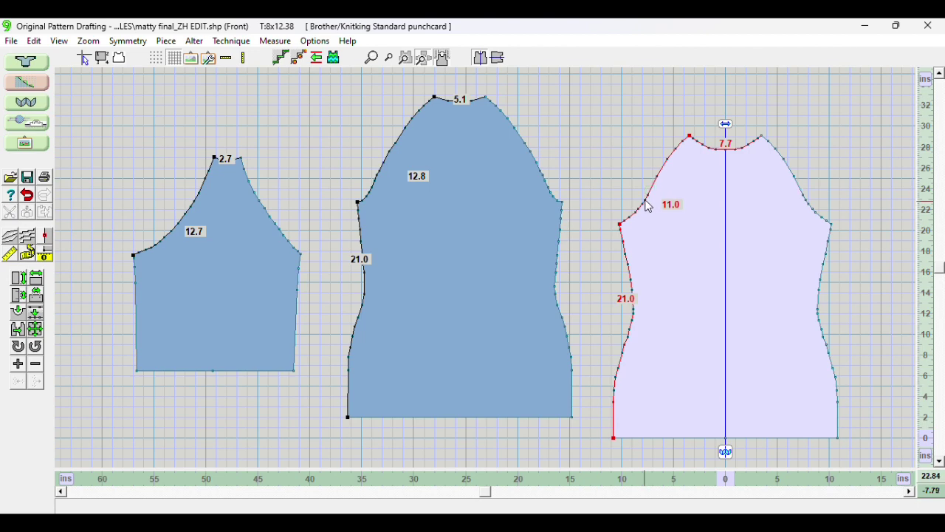
left_click(648, 207)
left_click(639, 220)
left_click(635, 221)
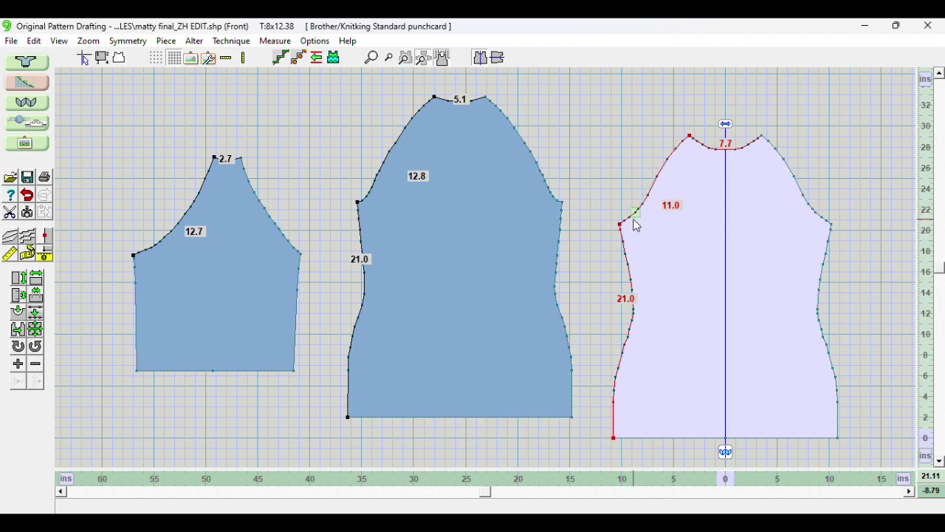
left_click(633, 221)
left_click(639, 208)
left_click(635, 212)
left_click(608, 181)
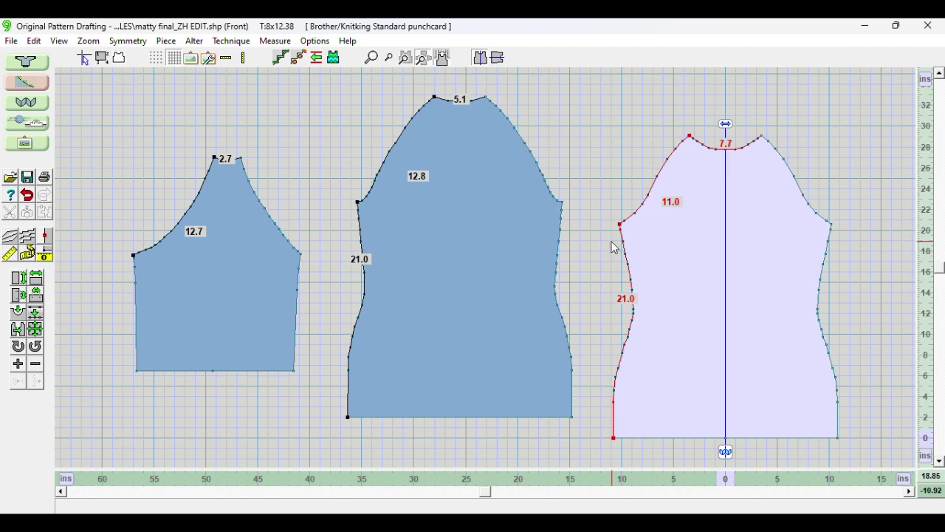
Delete the curved points along the front's left side seam, straightening it to 20.9 ins
left_click_drag(616, 237, 634, 297)
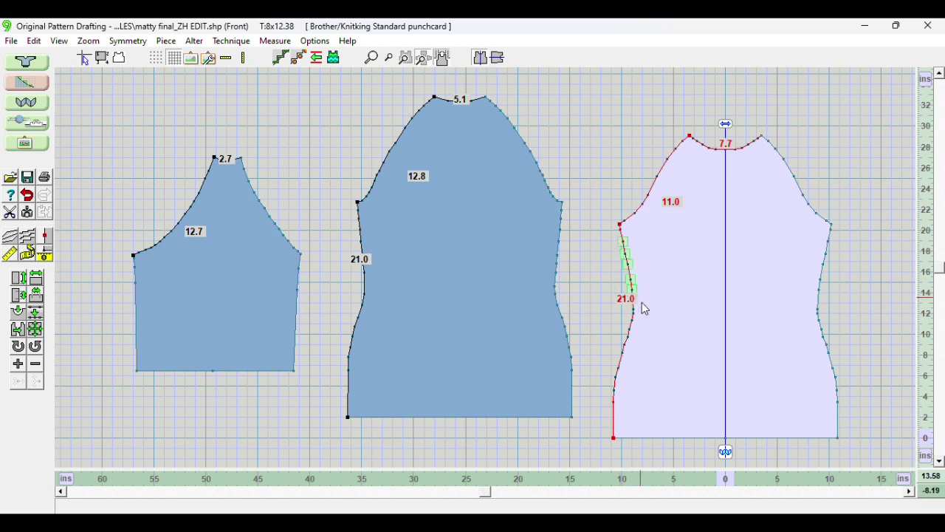
key("Delete")
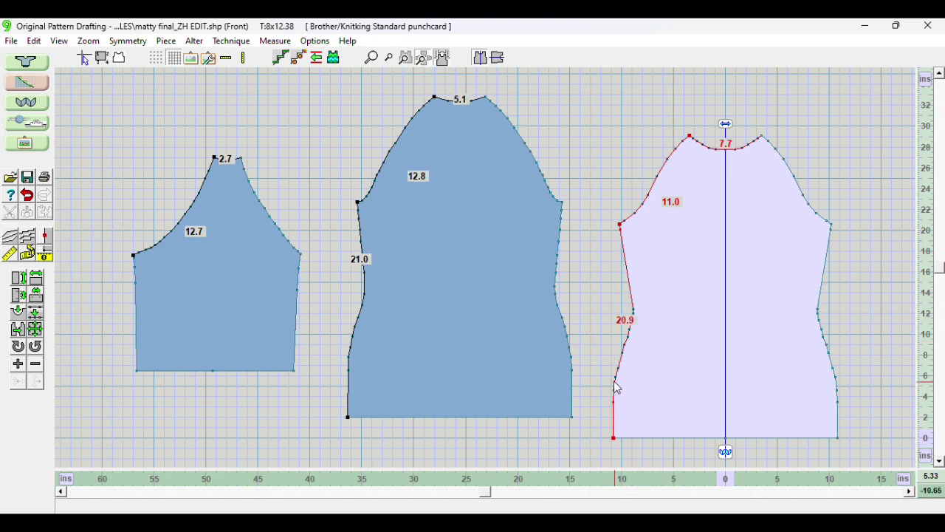
left_click(624, 357)
left_click_drag(610, 338, 628, 362)
key("Delete")
Zoom in and centre the Front piece, showing its 11.0-ins raglan and 20.9-ins side seam
scroll(714, 134, "up", 2)
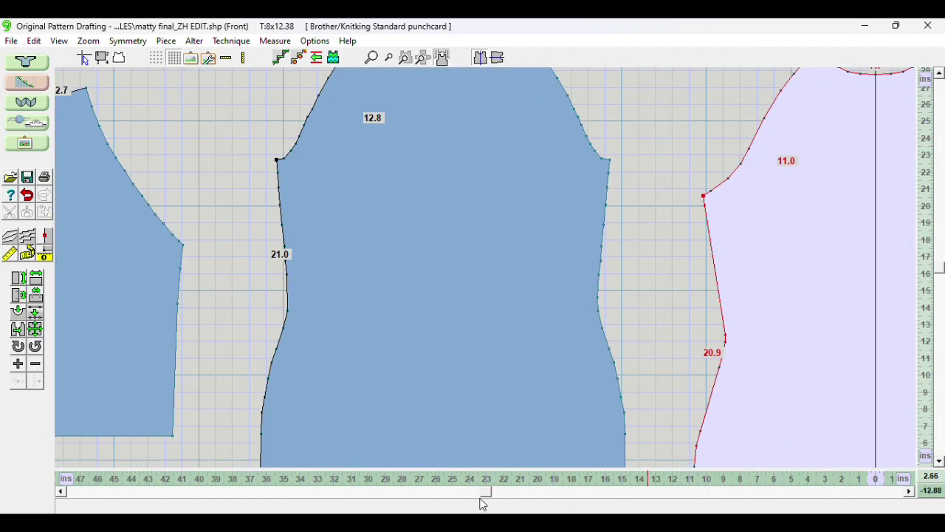
left_click_drag(485, 499, 753, 483)
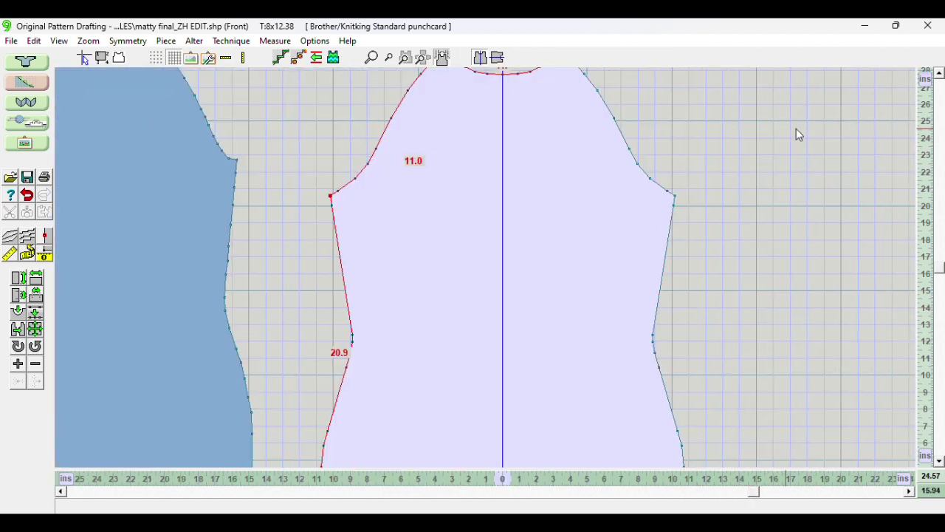